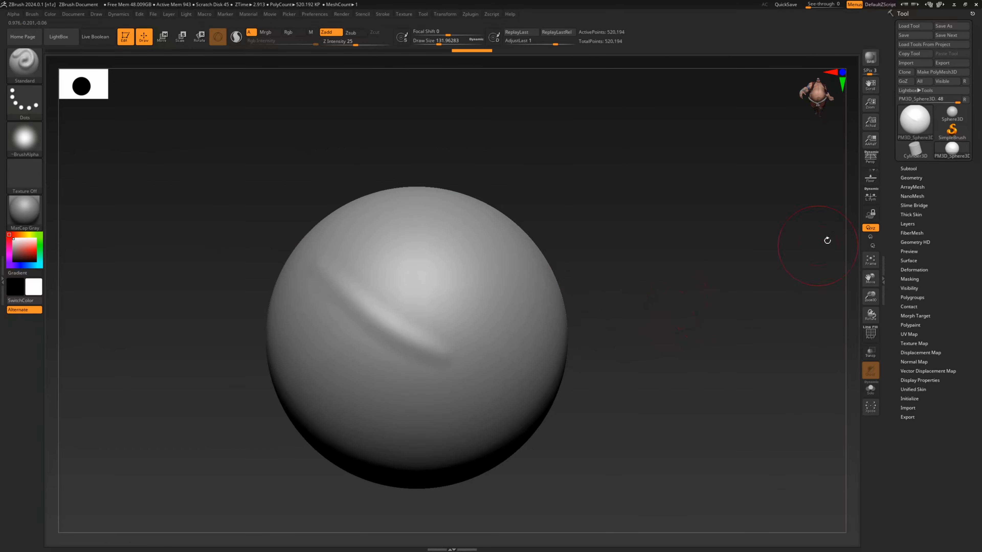
Step: Open the sphere's Geometry settings and divide the mesh to subdivision level 5
left_click(930, 178)
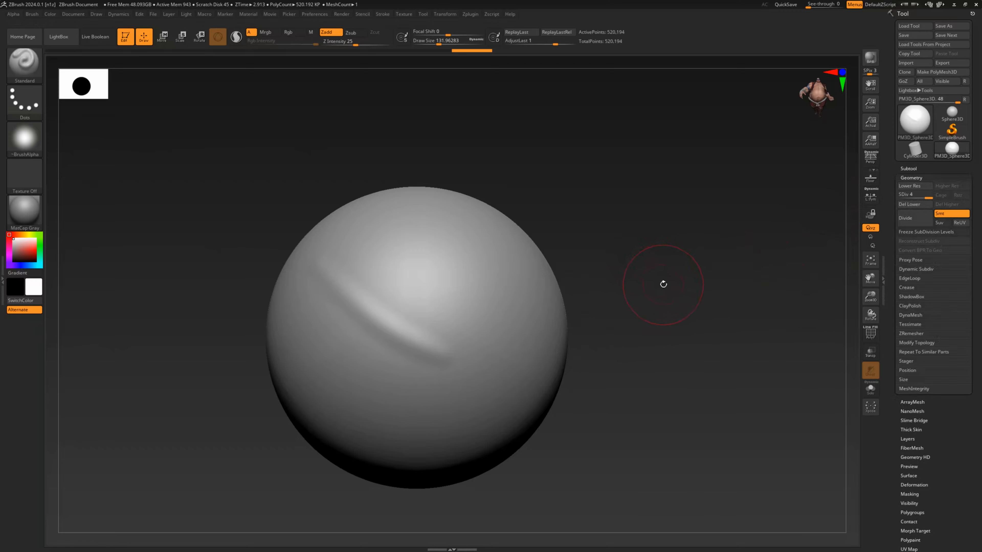
key("ctrl")
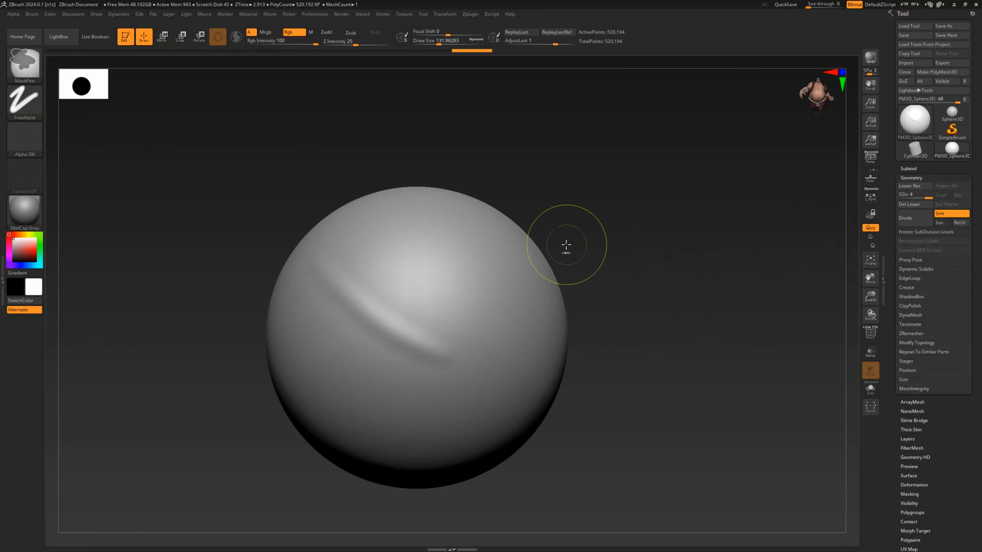
mouse_move(918, 192)
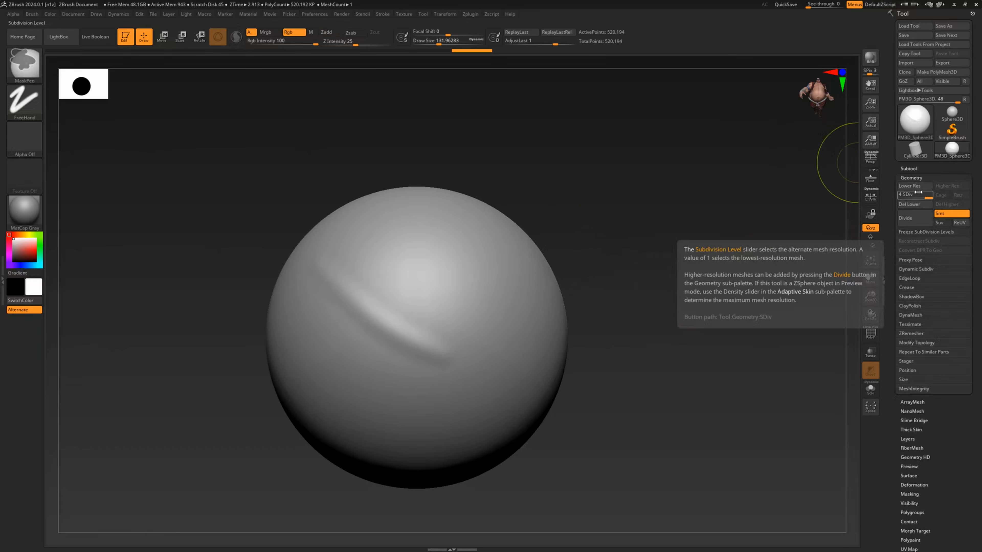
key("ctrl+d")
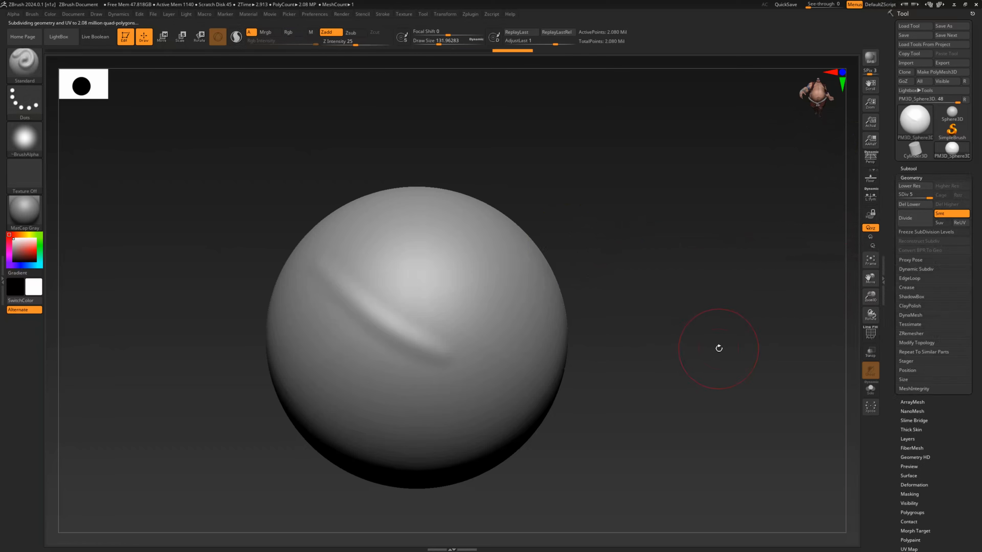
Step: Step the sphere down to subdivision level 1 and back up to level 5 to compare the ridge's smoothness
key("shift")
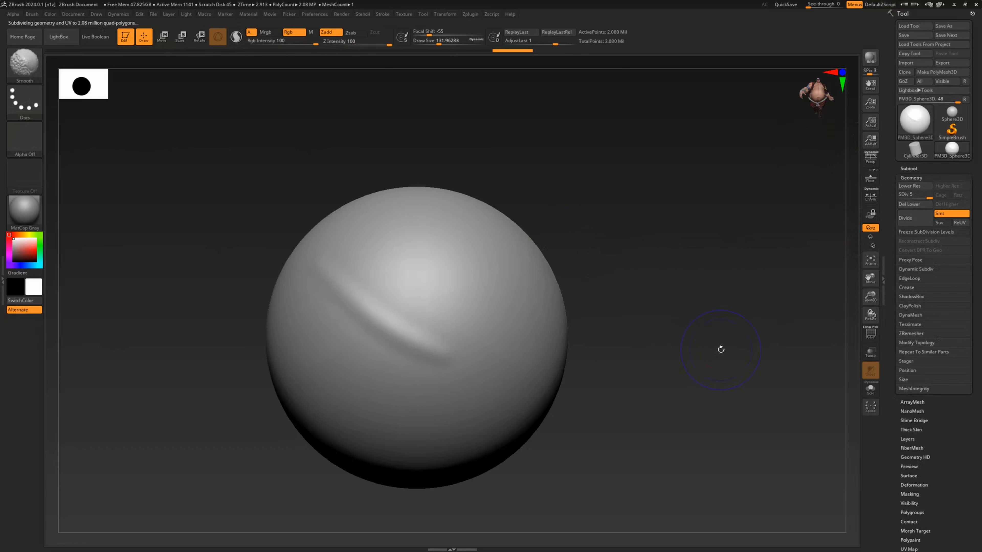
key("shift+d")
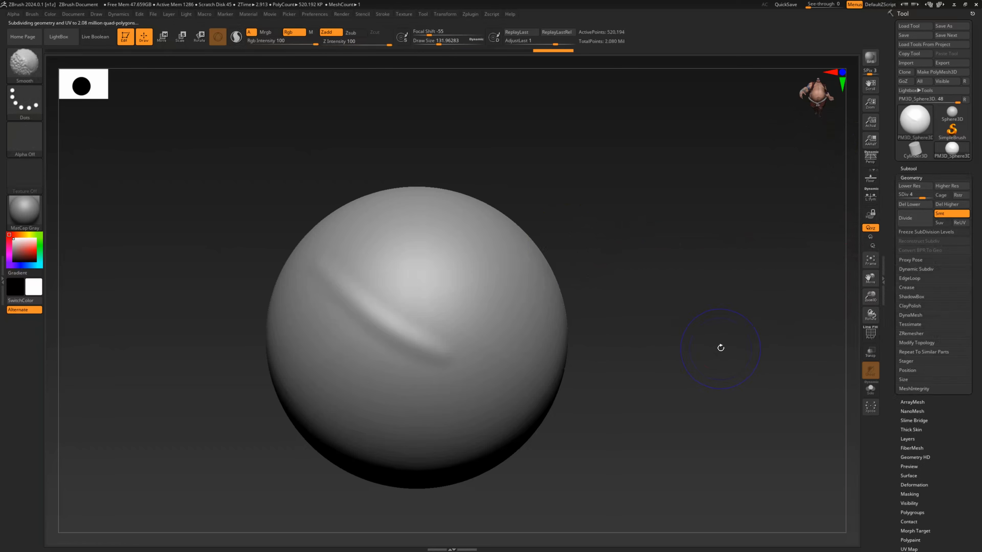
key("shift+d")
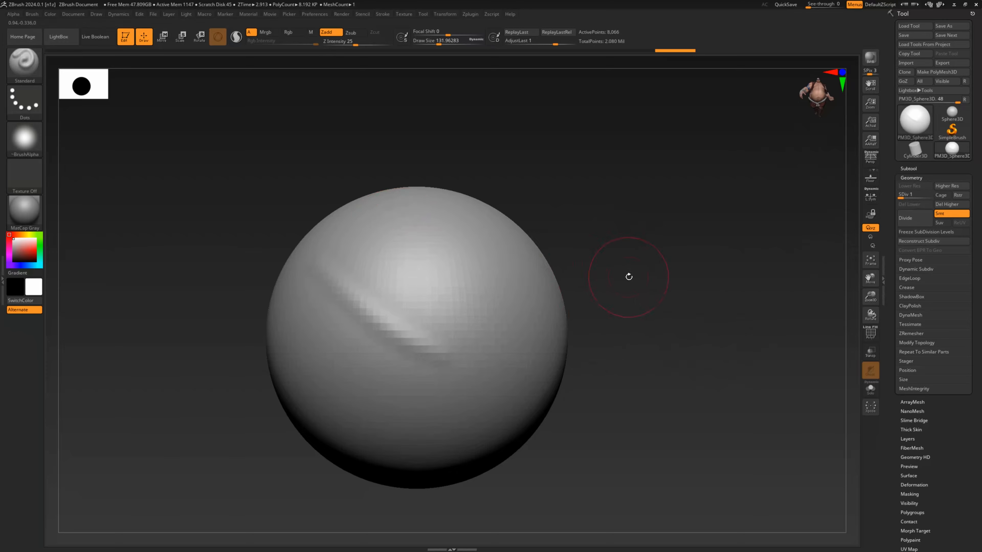
key("d")
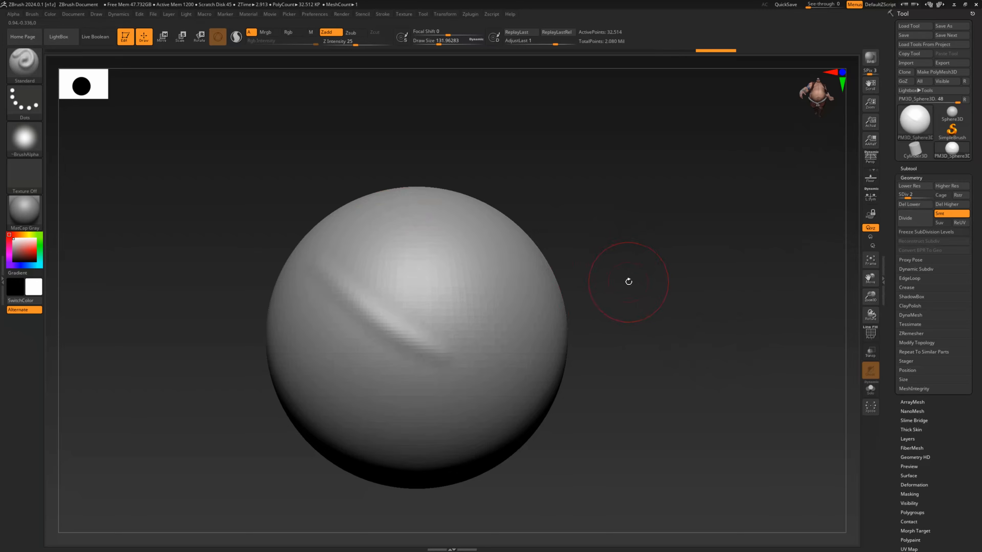
key("d")
key("d")
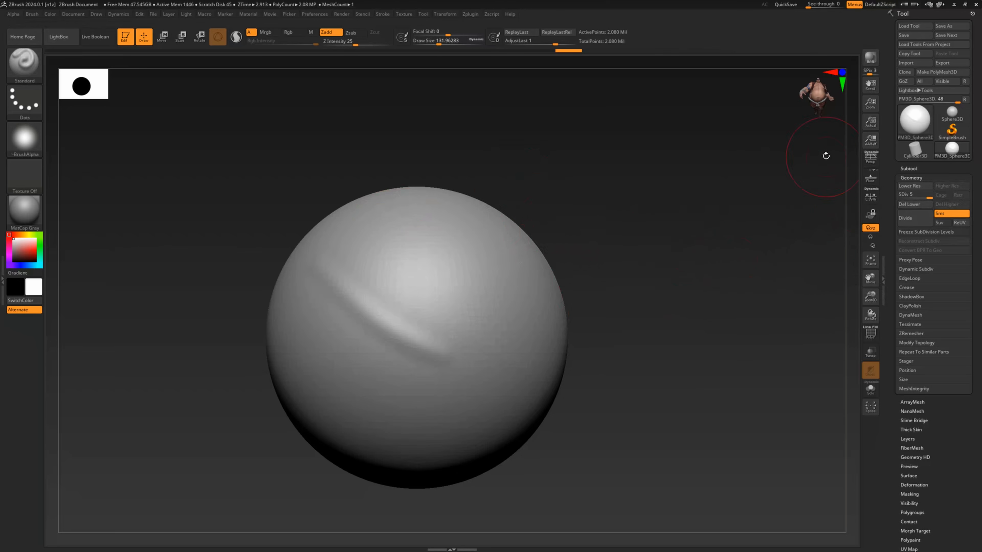
Step: Divide the sphere once more, return to subdivision level 5 and delete the higher level
key("ctrl")
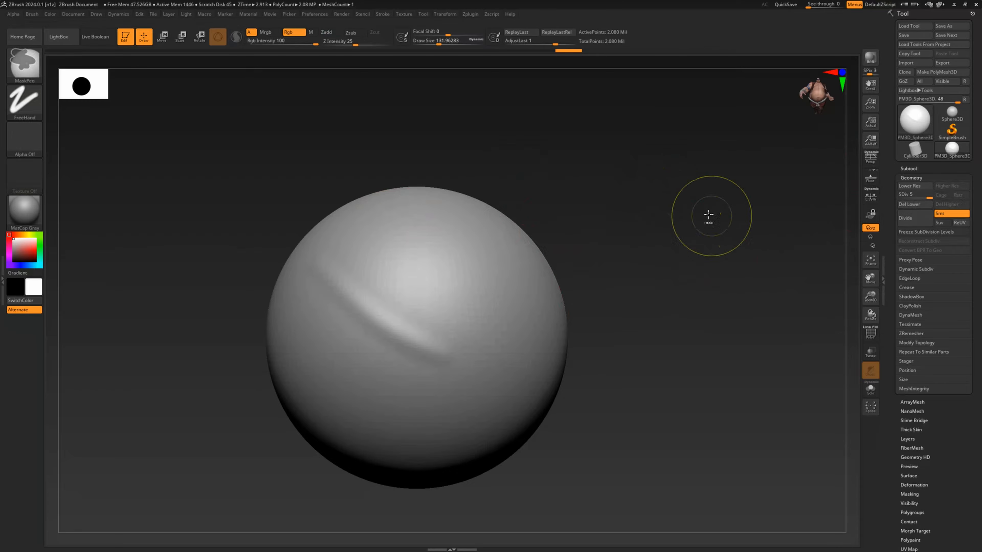
key("ctrl+d")
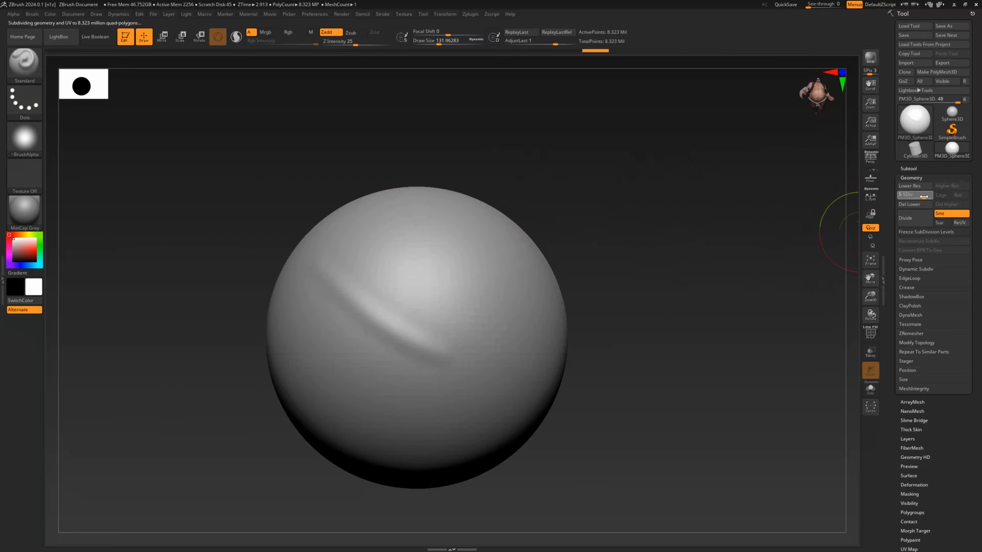
left_click(924, 196)
left_click(952, 205)
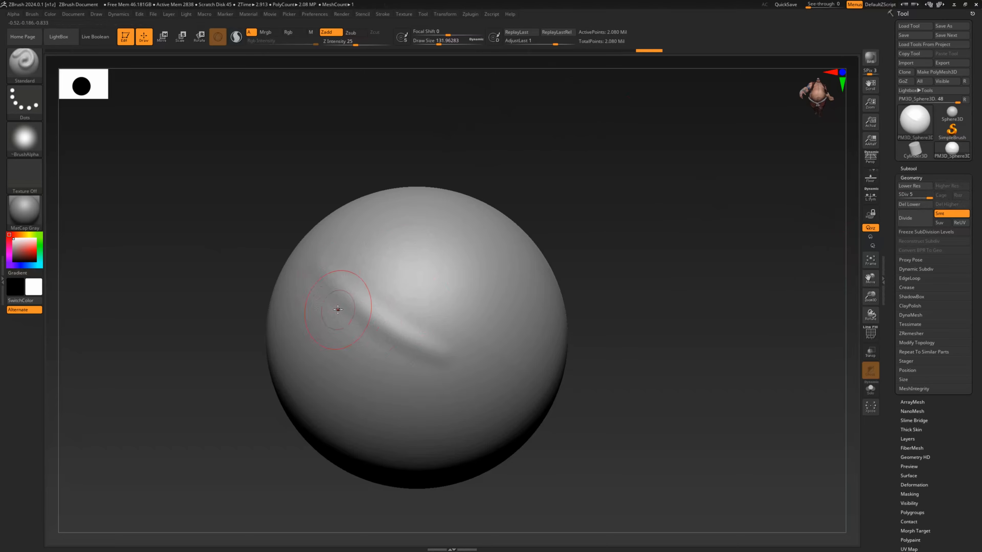
Step: Set the Standard brush's Draw Size to about 202 and build up the diagonal ridge with broad strokes
key("space")
left_click_drag(340, 306, 351, 308)
mouse_move(375, 338)
left_mouse_down()
mouse_move(430, 368)
mouse_move(325, 292)
mouse_move(422, 348)
left_mouse_up()
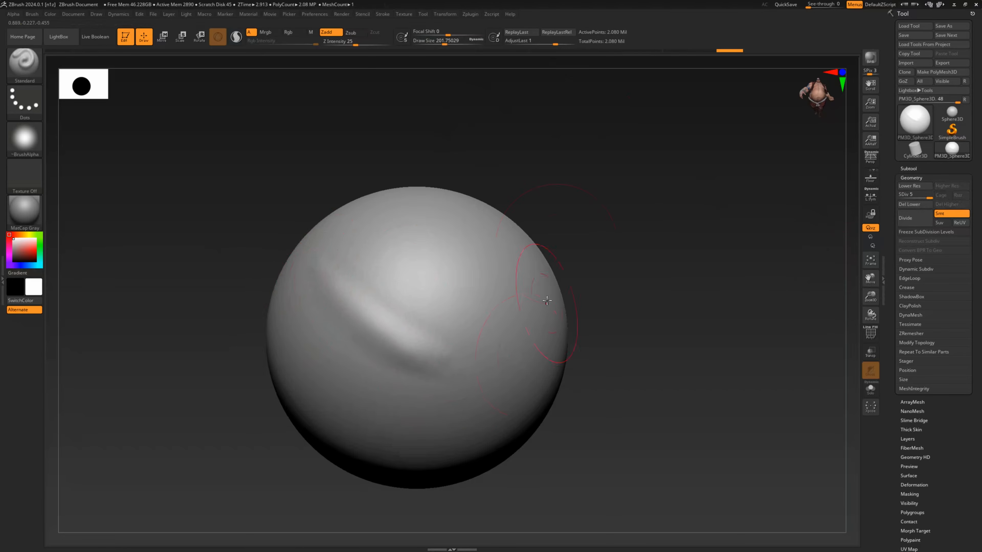
mouse_move(583, 198)
left_mouse_down()
mouse_move(580, 178)
mouse_move(595, 204)
mouse_move(592, 226)
mouse_move(495, 235)
mouse_move(162, 90)
left_mouse_up()
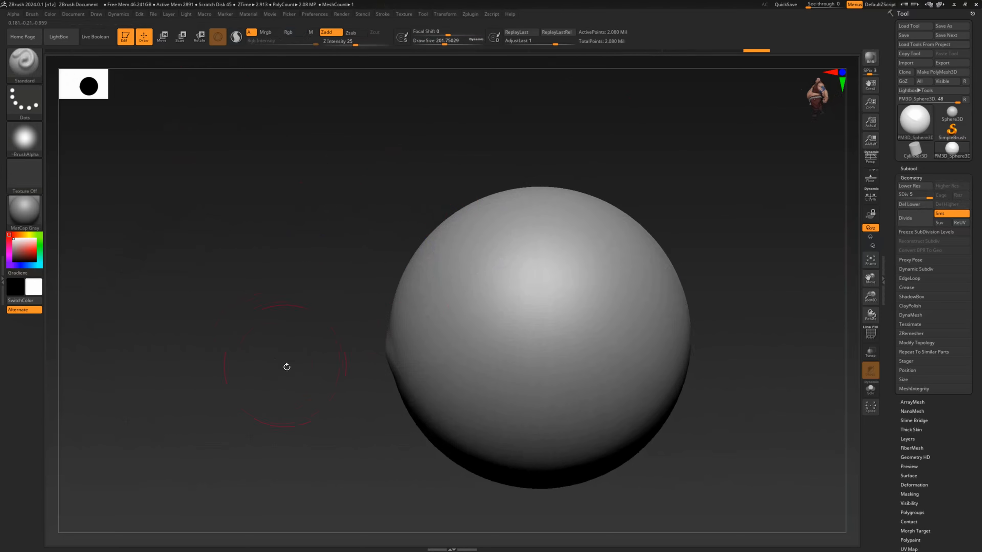
mouse_move(287, 366)
left_mouse_down()
mouse_move(355, 342)
mouse_move(417, 373)
left_mouse_up()
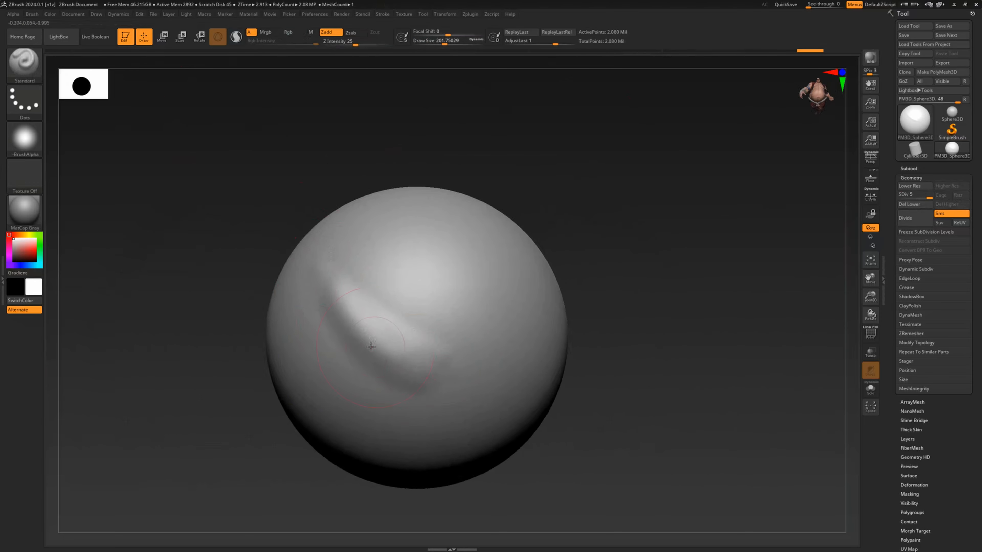
left_click_drag(371, 347, 425, 373)
left_click_drag(337, 288, 427, 371)
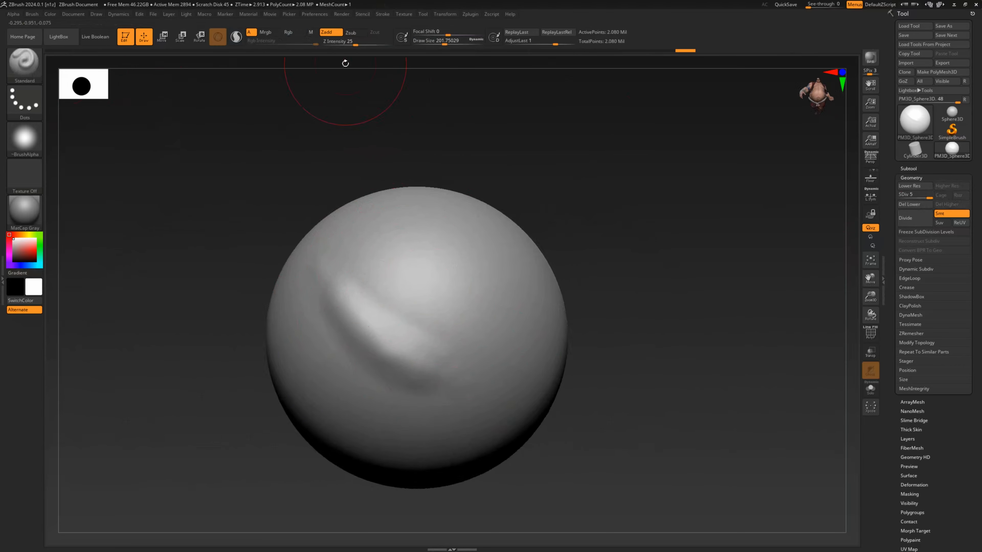
Step: Sculpt a second raised ridge beside the diagonal one and carve a groove into the surface between them
left_click_drag(355, 168, 340, 153)
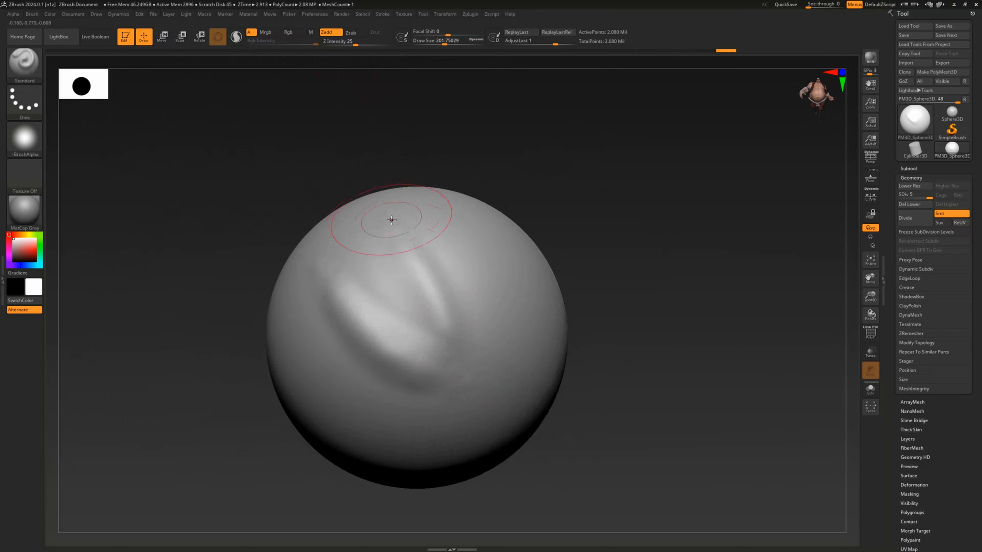
mouse_move(505, 158)
left_mouse_down()
mouse_move(530, 169)
mouse_move(479, 193)
left_mouse_up()
left_click_drag(419, 329, 375, 267, "alt")
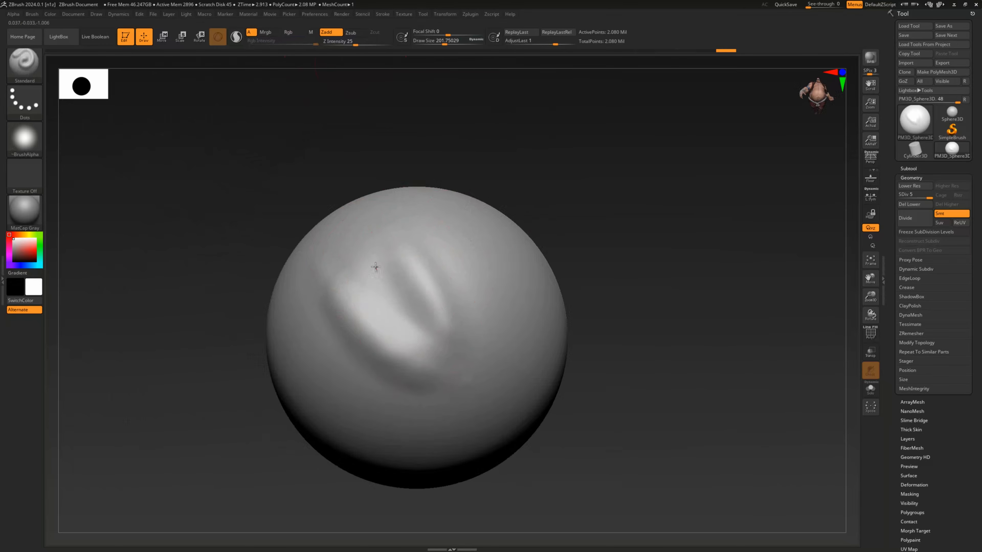
mouse_move(348, 160)
left_mouse_down()
mouse_move(375, 167)
mouse_move(340, 182)
mouse_move(367, 194)
left_mouse_up()
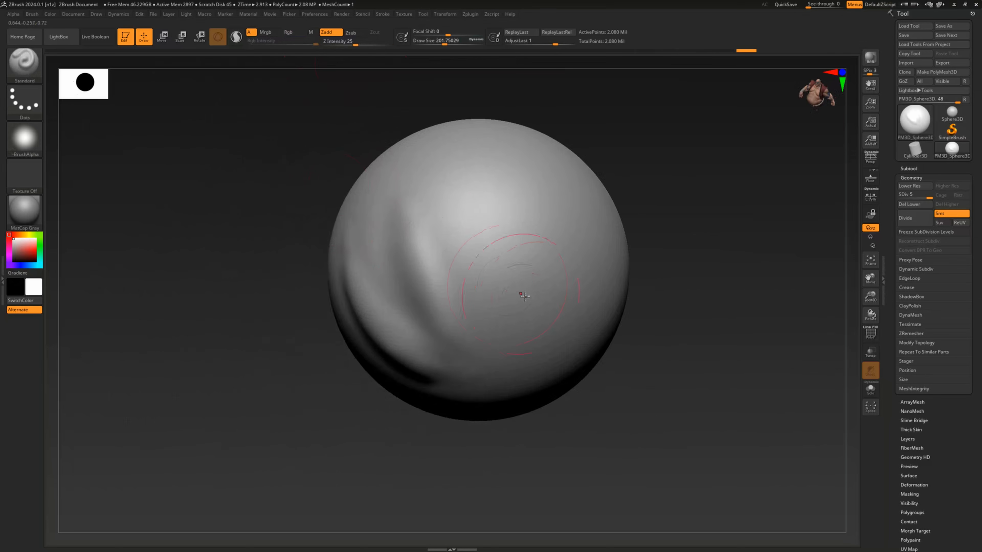
Step: Set the Draw Size to about 132 with a slightly positive Focal Shift and sculpt a downward stroke on the smooth area
key("space")
left_click_drag(444, 44, 424, 43)
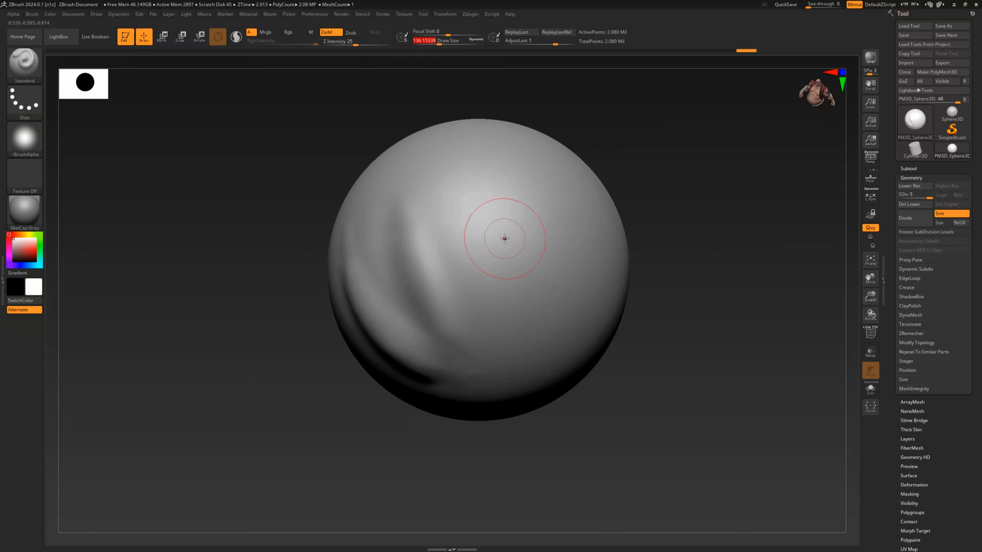
key("space")
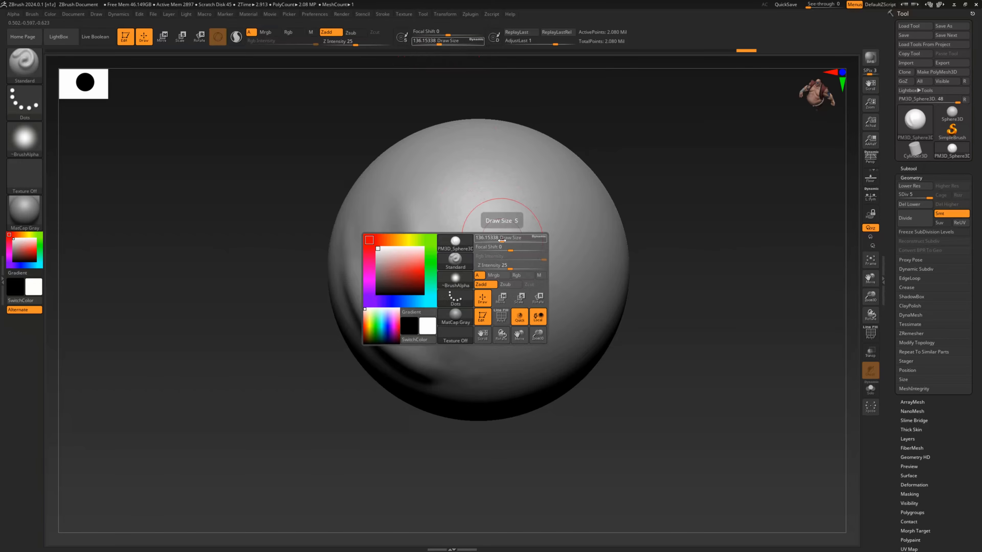
left_click_drag(502, 238, 501, 248)
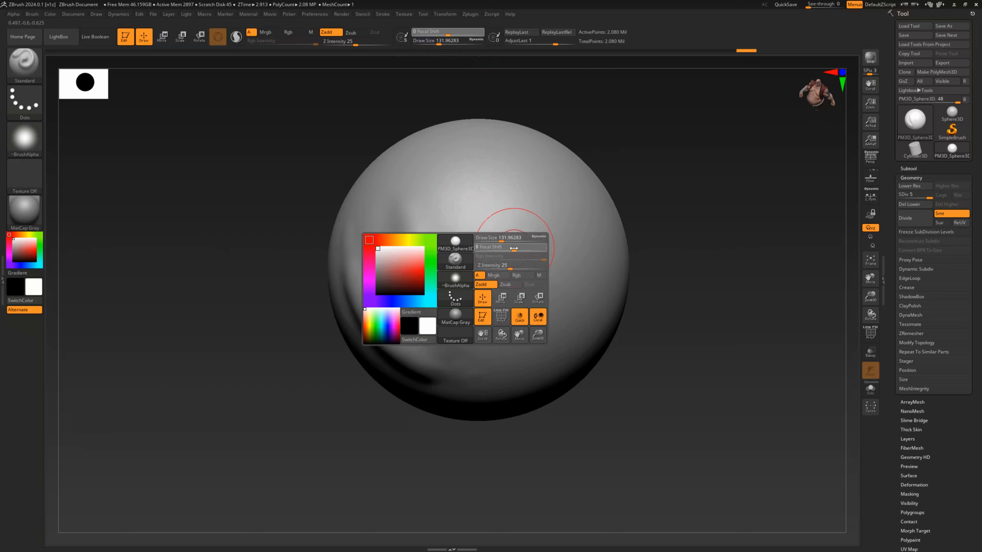
left_click_drag(513, 248, 515, 249)
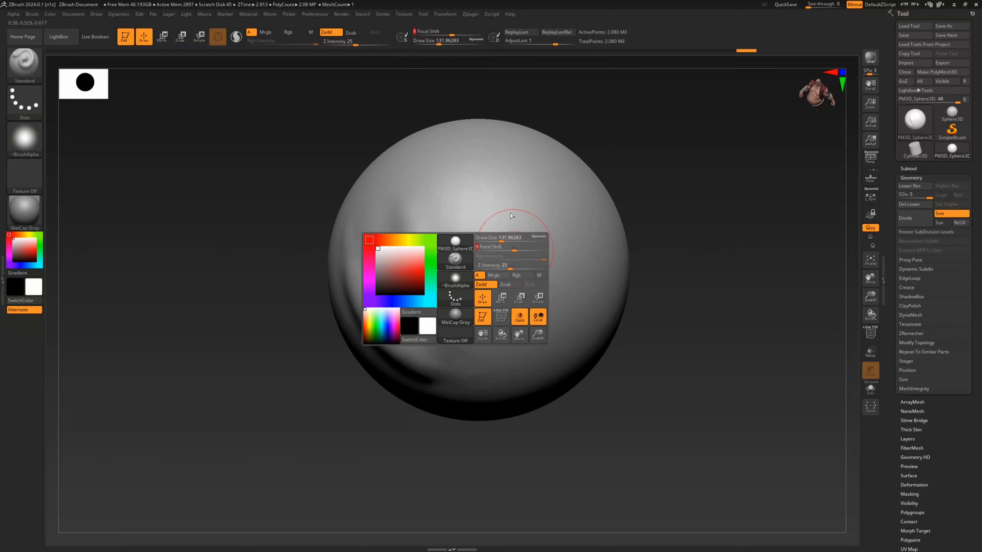
left_click_drag(480, 189, 515, 309)
Step: Raise the Focal Shift to a high positive value and sculpt a thin stroke beside the previous one
key("space")
left_click_drag(508, 248, 530, 247)
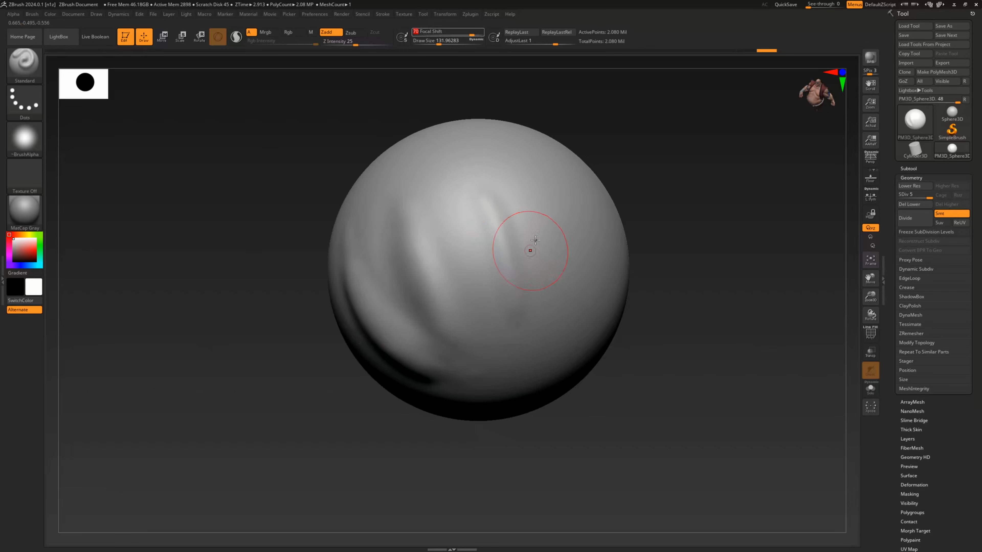
mouse_move(531, 197)
left_mouse_down()
mouse_move(546, 279)
mouse_move(484, 260)
left_mouse_up()
Step: Set the Focal Shift to -75 and sculpt a flatter, harder-edged stroke between the existing ridges
key("space")
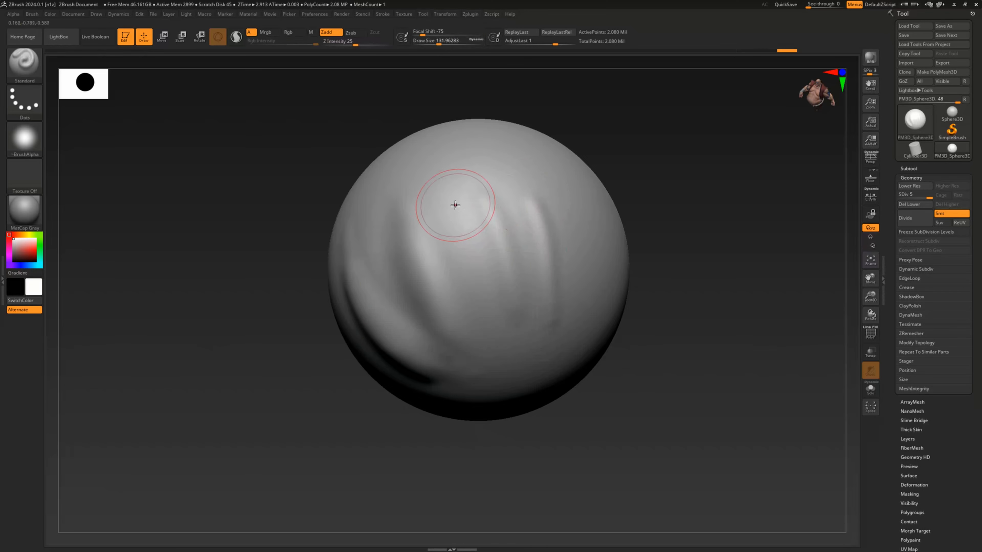
left_click_drag(456, 204, 497, 367)
mouse_move(532, 426)
left_mouse_down()
mouse_move(539, 443)
mouse_move(553, 423)
mouse_move(570, 428)
mouse_move(554, 453)
left_mouse_up()
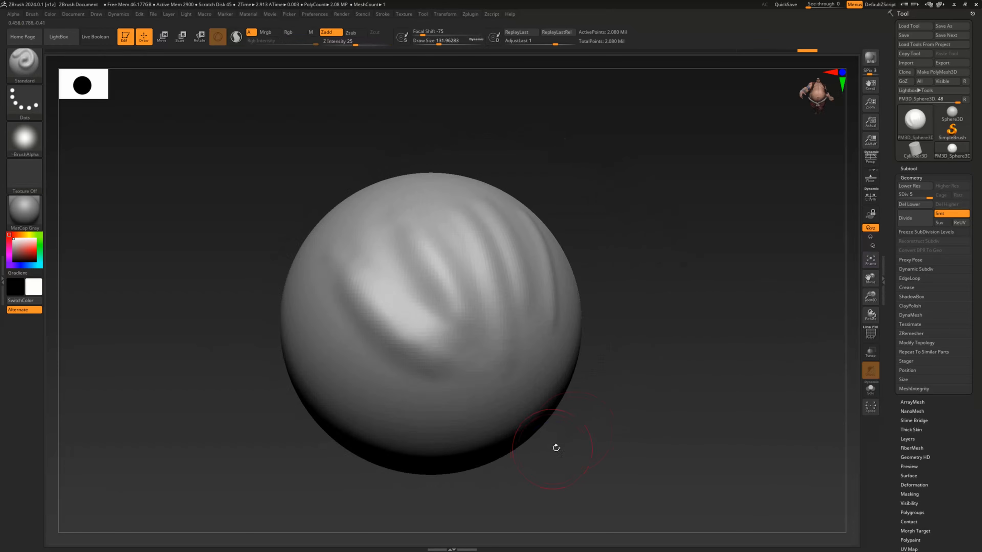
mouse_move(633, 295)
left_mouse_down()
mouse_move(619, 302)
mouse_move(614, 237)
mouse_move(684, 239)
mouse_move(602, 243)
left_mouse_up()
Step: Reset the Focal Shift to 0 and reduce the Draw Size to about 62
key("space")
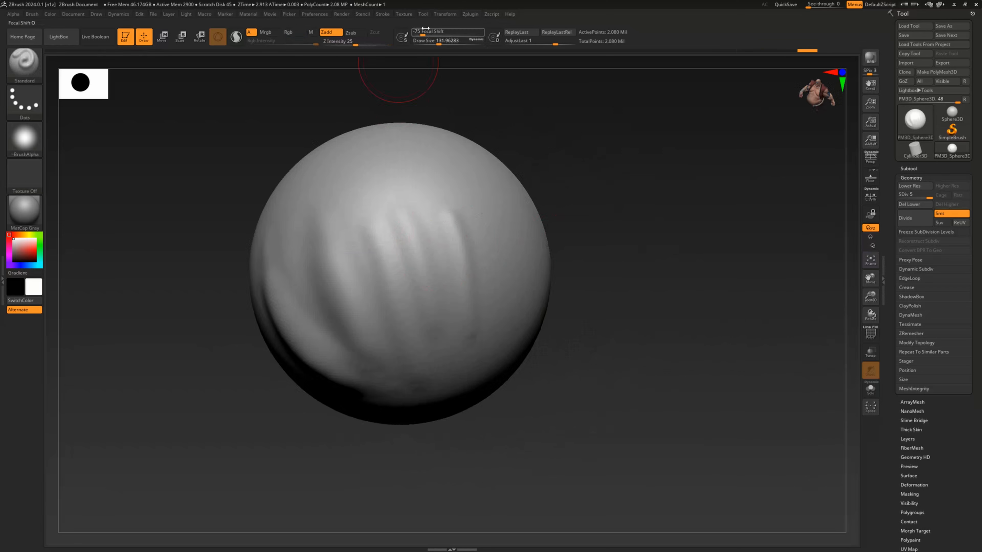
left_click_drag(422, 34, 447, 36)
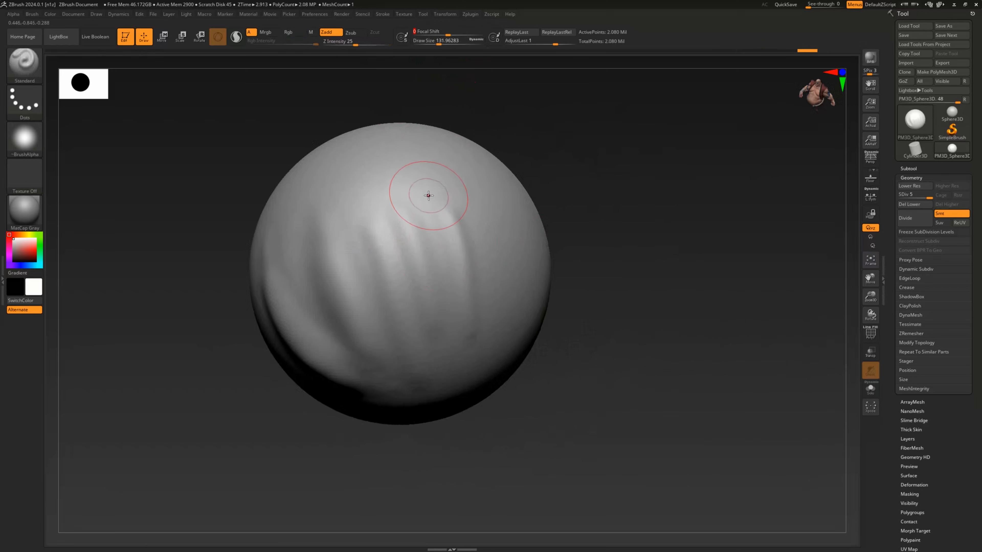
right_click_drag(427, 194, 541, 177)
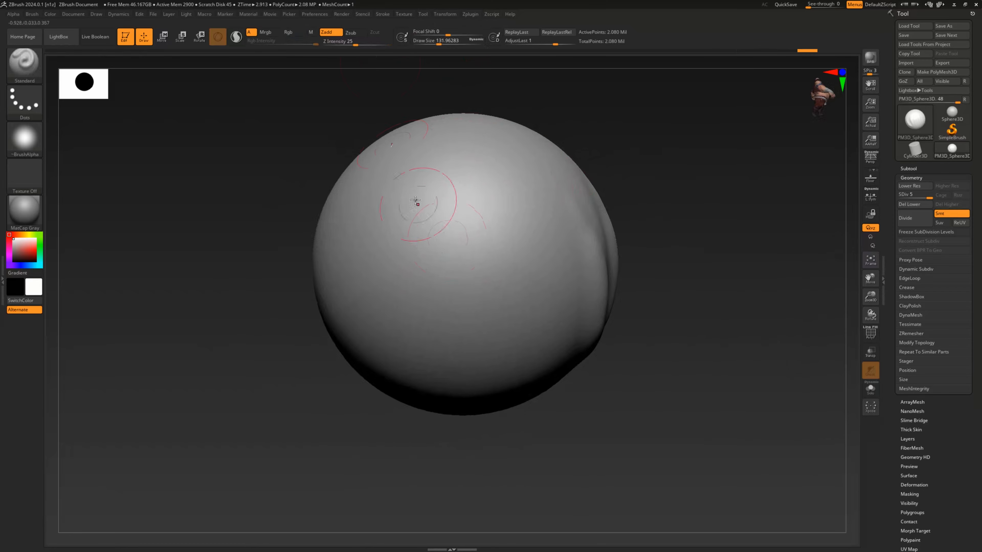
right_click(454, 240)
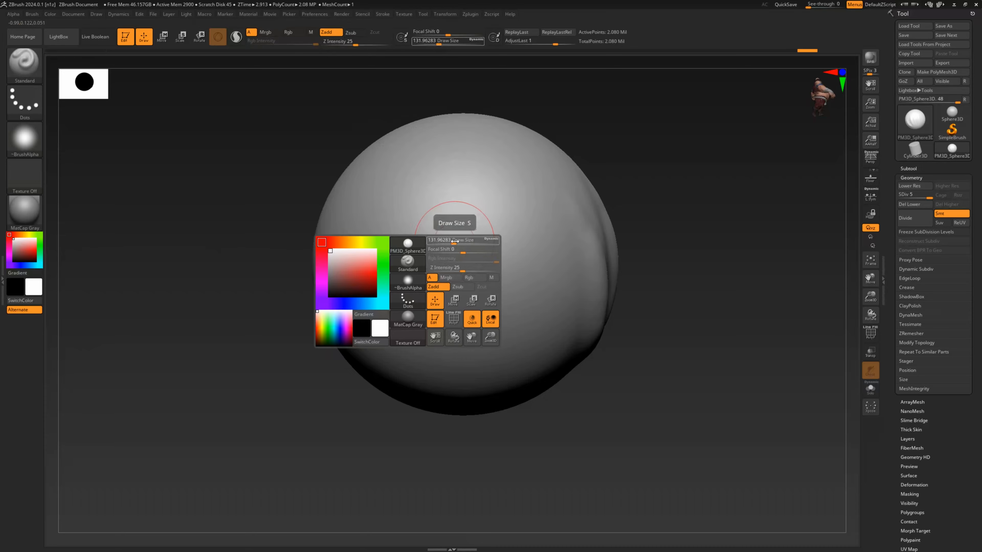
left_click_drag(453, 243, 445, 241)
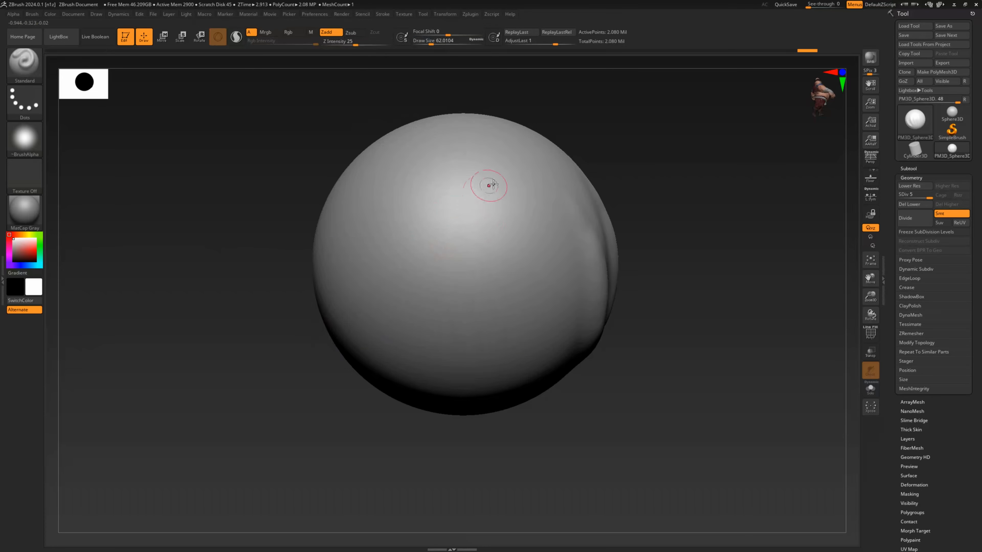
Step: Draw thin curved strokes on the sphere's unsculpted side and undo them
left_click_drag(499, 186, 473, 298)
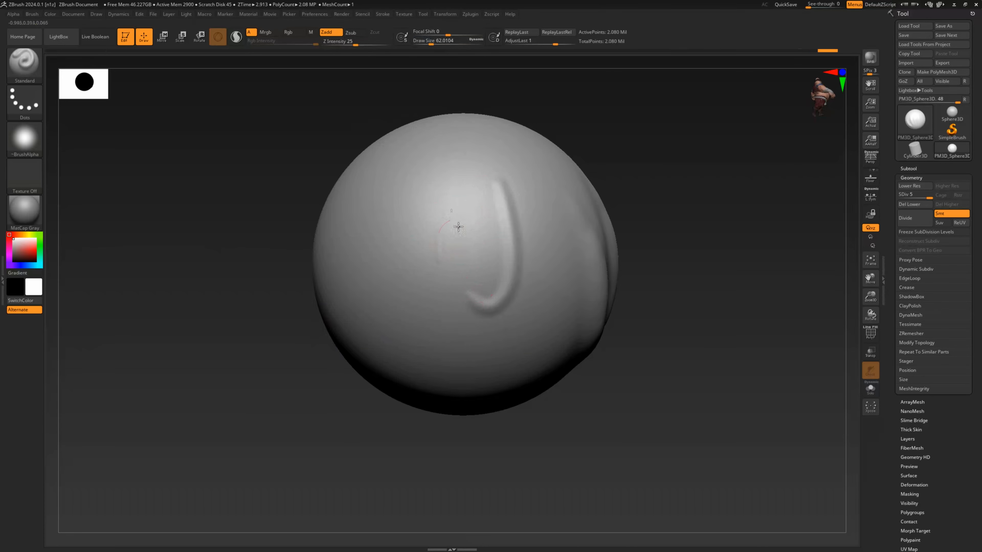
mouse_move(458, 227)
left_mouse_down()
mouse_move(425, 268)
mouse_move(449, 292)
left_mouse_up()
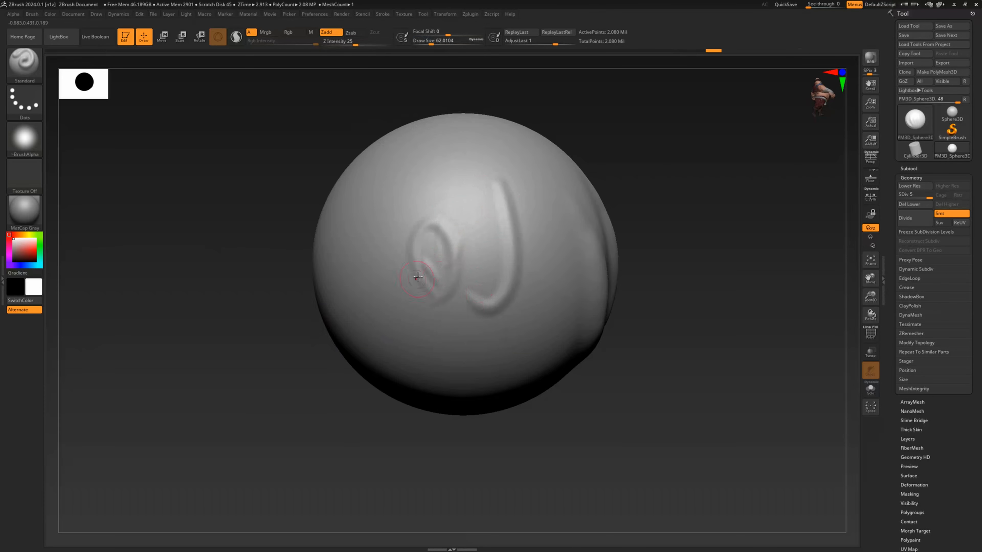
key("ctrl+z")
key("ctrl+z")
key("ctrl+z")
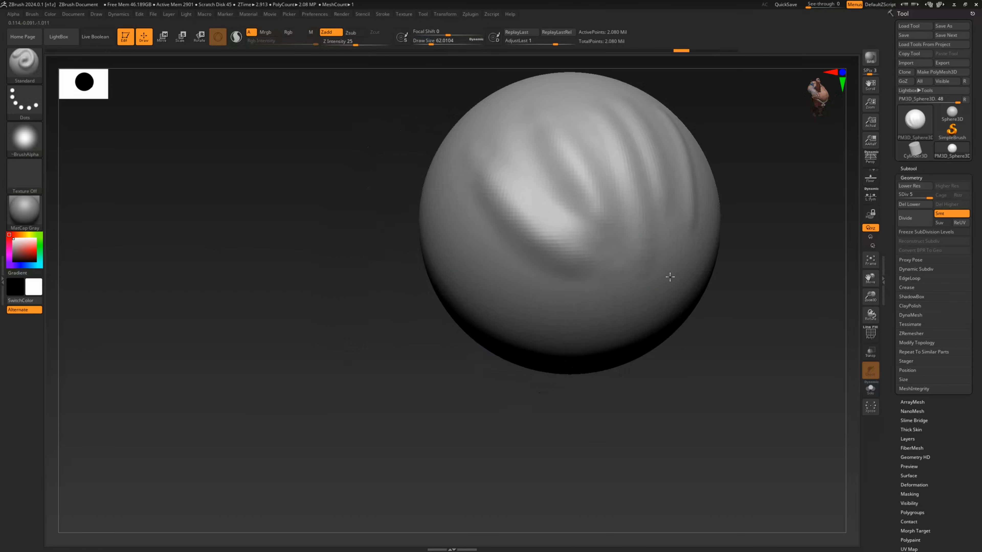
Step: Go back through the undo history to the sphere with only the original diagonal ridge at subdivision level 4
left_click_drag(659, 48, 405, 72)
key("shift+d")
key("shift+d")
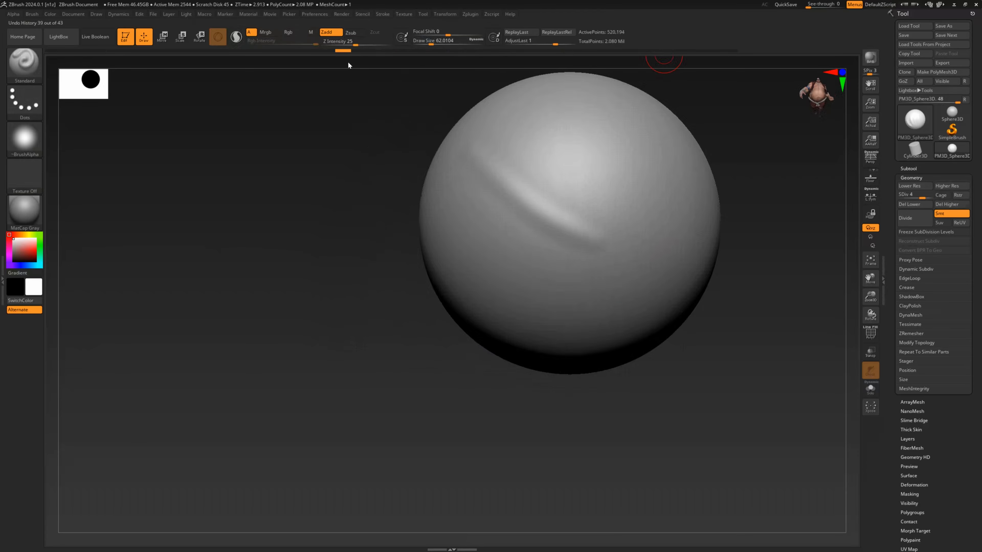
Step: Raise the sphere to subdivision level 6 and turn it to its unsculpted side
key("d")
key("d")
key("d")
left_click_drag(363, 249, 356, 307, "alt")
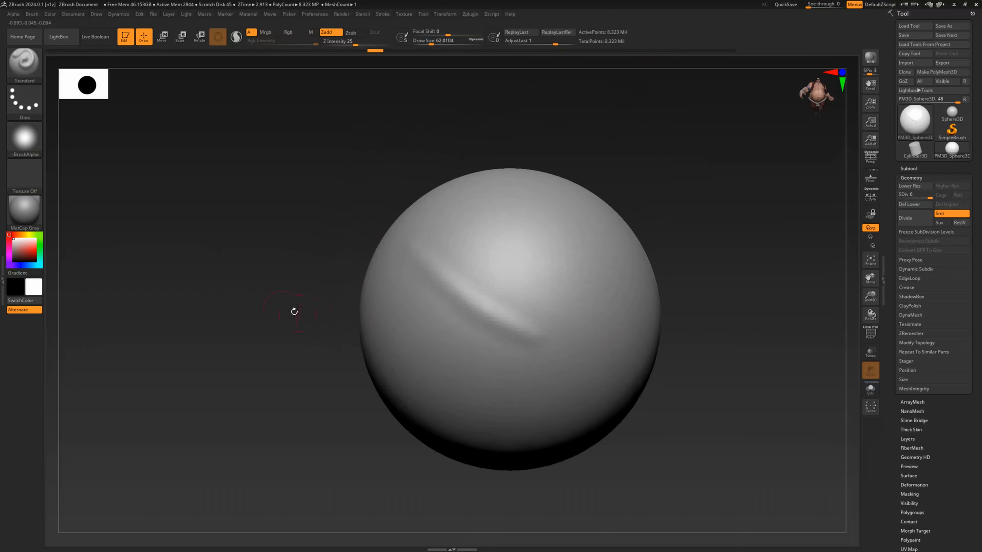
left_click_drag(294, 311, 333, 307, "shift")
left_click_drag(496, 297, 658, 264, "alt")
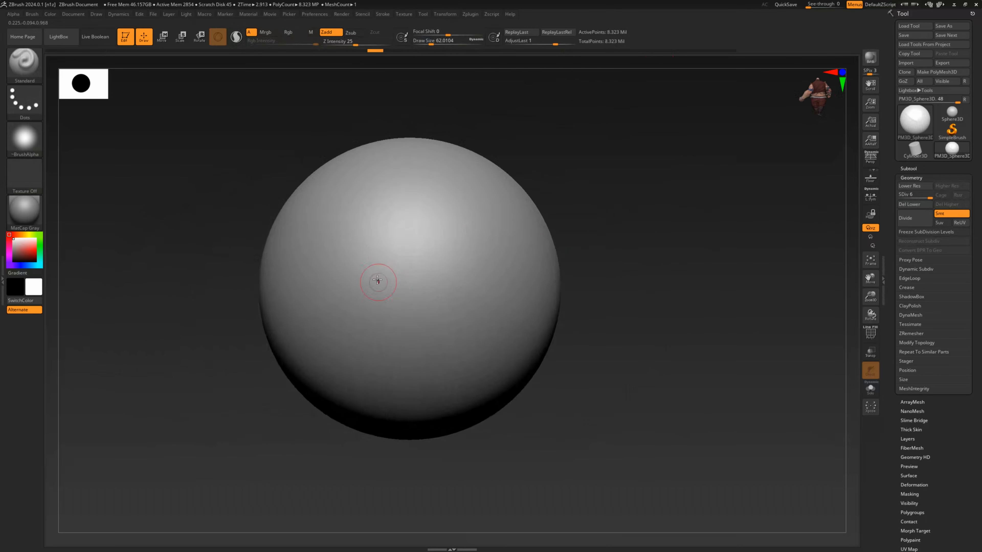
Step: Set the Draw Size to about 83 and sculpt two parallel curved ridges on the smooth side of the sphere
key("space")
left_click_drag(345, 251, 347, 250)
left_click_drag(322, 212, 400, 369)
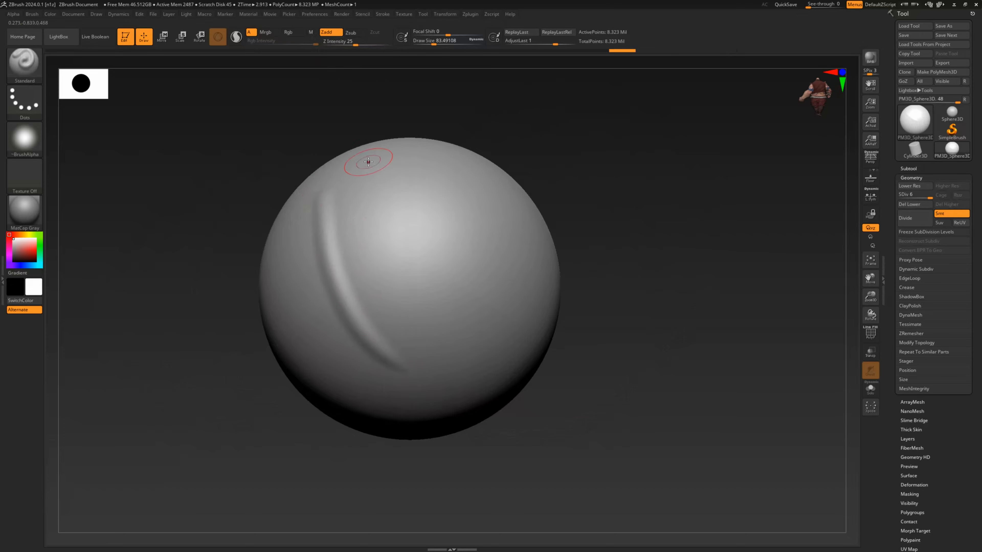
mouse_move(375, 188)
left_mouse_down()
mouse_move(419, 337)
mouse_move(439, 358)
left_mouse_up()
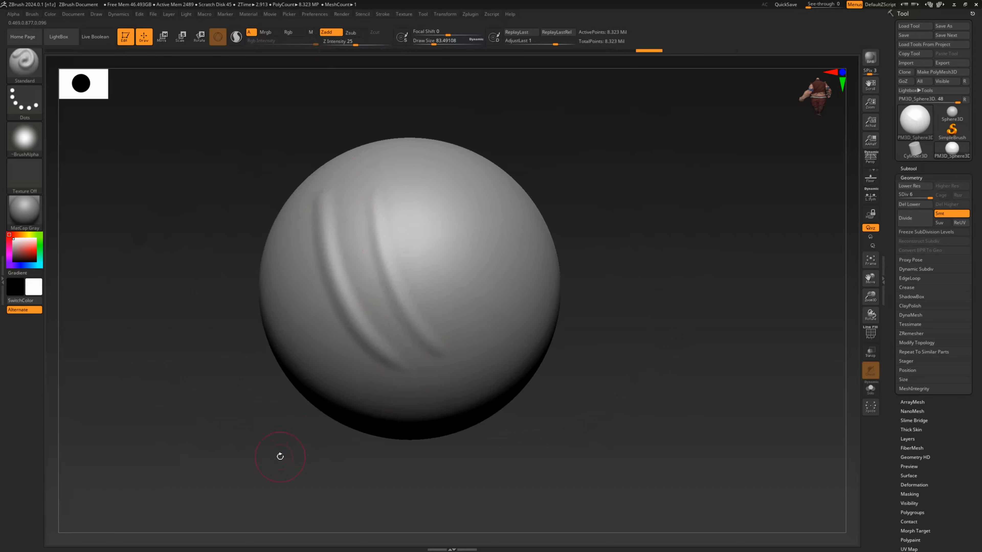
Step: Sculpt one more curved stroke on each side of the two parallel ridges
left_click_drag(280, 456, 283, 450)
mouse_move(449, 301)
left_mouse_down()
mouse_move(427, 191)
mouse_move(449, 298)
mouse_move(473, 325)
mouse_move(424, 186)
left_mouse_up()
mouse_move(543, 113)
left_mouse_down()
mouse_move(537, 82)
mouse_move(508, 156)
mouse_move(502, 147)
mouse_move(509, 174)
mouse_move(530, 181)
mouse_move(537, 215)
mouse_move(563, 180)
left_mouse_up()
left_click_drag(320, 274, 405, 114)
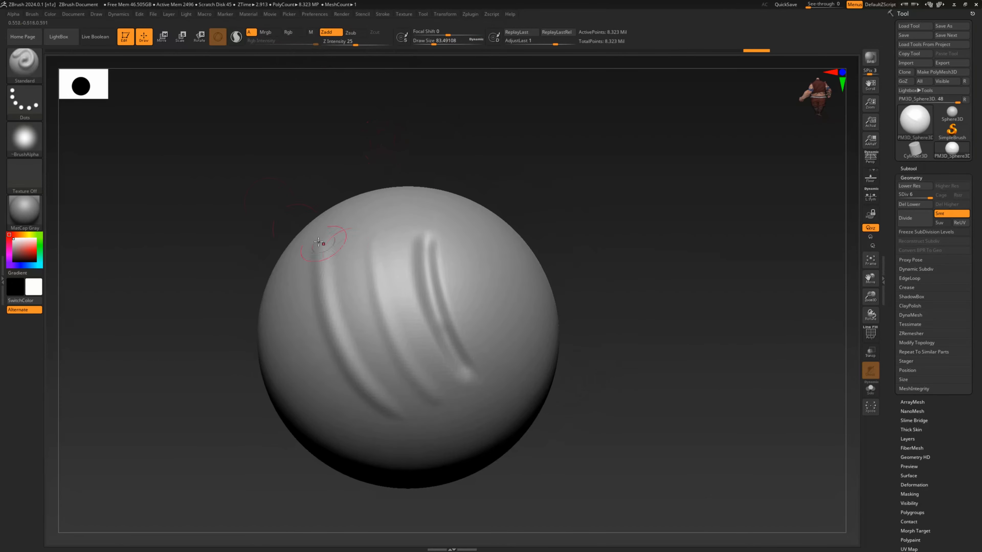
left_click_drag(259, 192, 280, 219)
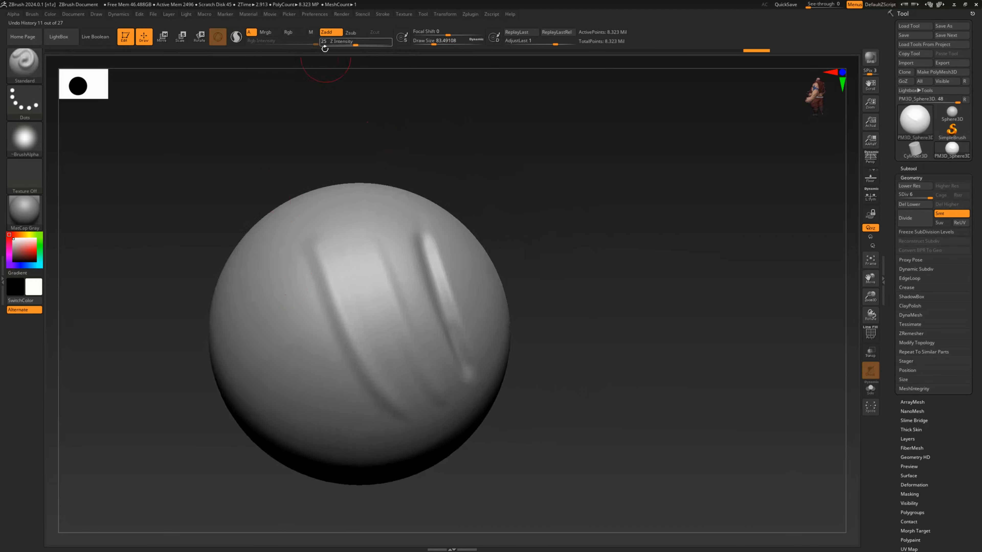
left_click_drag(252, 124, 279, 125)
left_click_drag(268, 256, 333, 405)
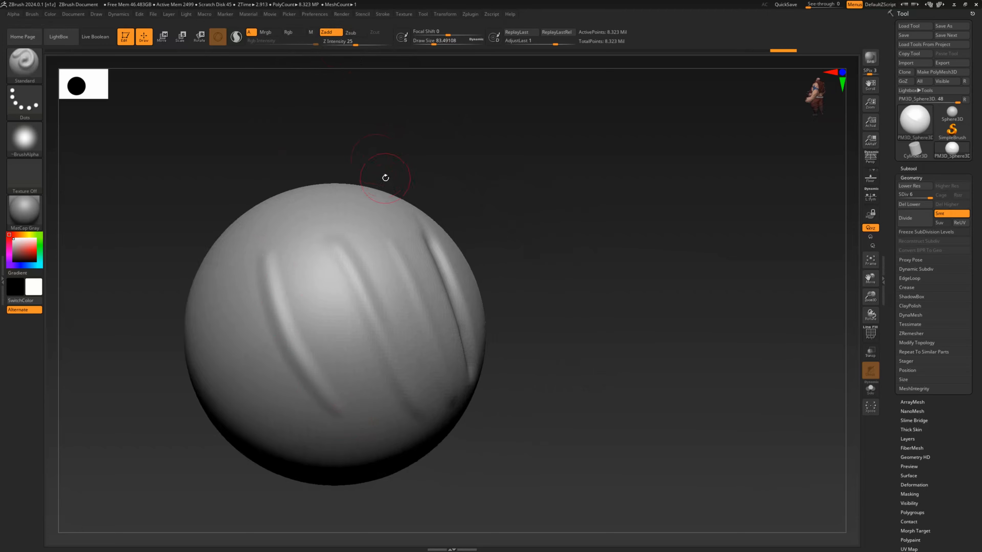
Step: Switch the Standard brush to Zsub and carve a curved groove alongside the newest ridge
left_click(356, 33)
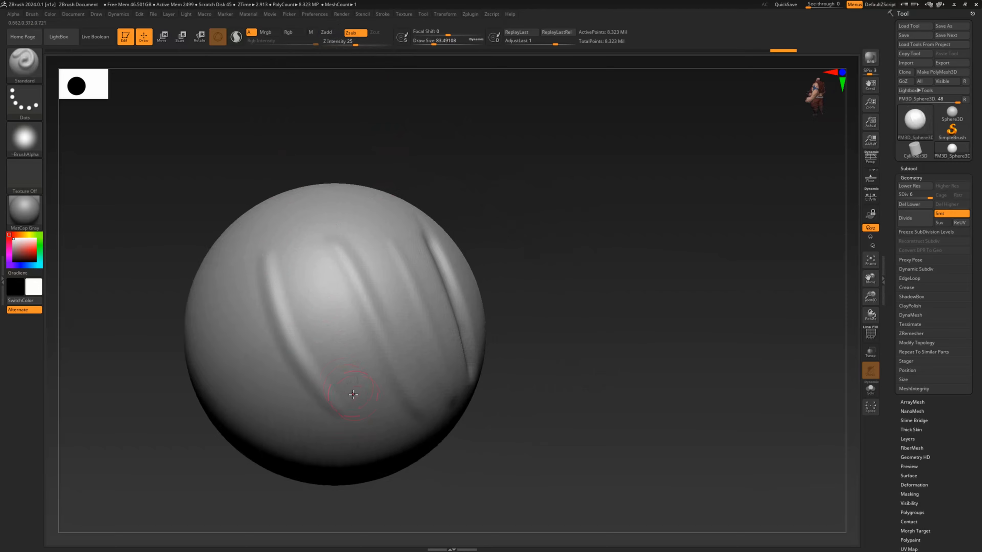
left_click_drag(348, 383, 308, 237)
mouse_move(356, 394)
left_mouse_down()
mouse_move(306, 239)
mouse_move(328, 340)
left_mouse_up()
mouse_move(600, 317)
left_mouse_down()
mouse_move(581, 278)
mouse_move(595, 281)
mouse_move(598, 322)
left_mouse_up()
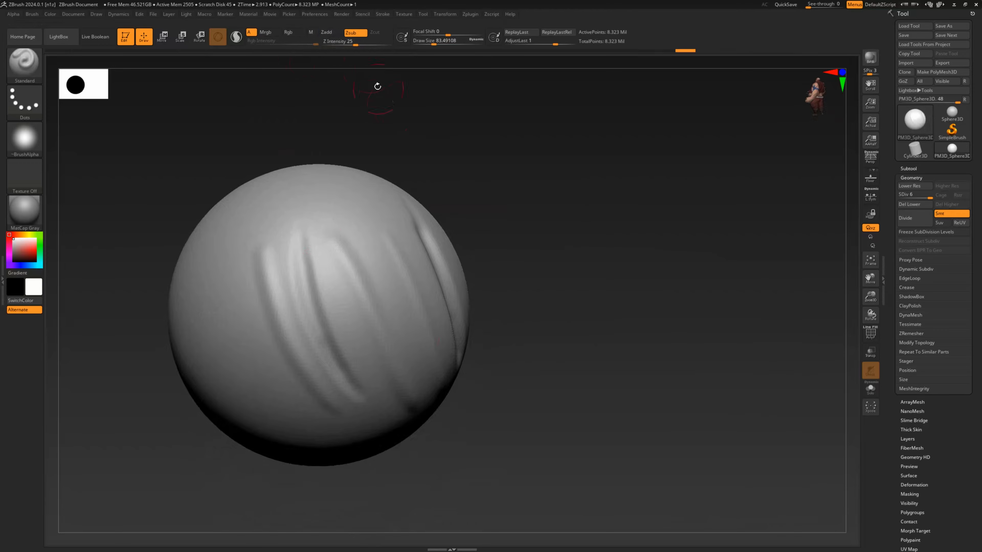
Step: Deepen the curved groove with further Zsub strokes and inspect it from the side
left_click_drag(392, 117, 421, 128)
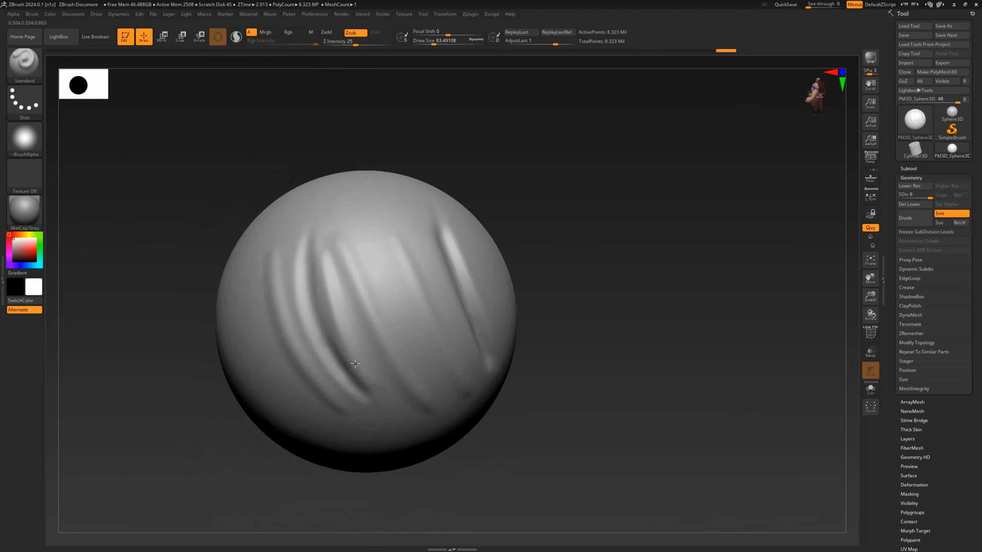
left_click_drag(332, 315, 324, 241)
left_click_drag(361, 381, 319, 236)
mouse_move(570, 331)
left_mouse_down()
mouse_move(629, 302)
mouse_move(581, 305)
mouse_move(550, 360)
left_mouse_up()
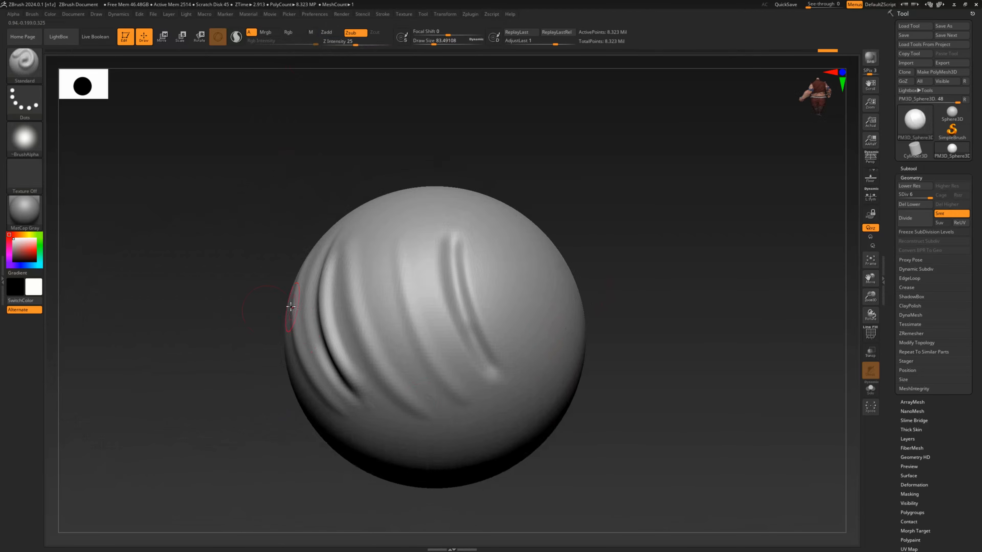
mouse_move(290, 306)
left_mouse_down()
mouse_move(255, 285)
mouse_move(250, 255)
mouse_move(276, 285)
mouse_move(419, 284)
mouse_move(294, 270)
mouse_move(243, 241)
mouse_move(221, 343)
mouse_move(206, 305)
left_mouse_up()
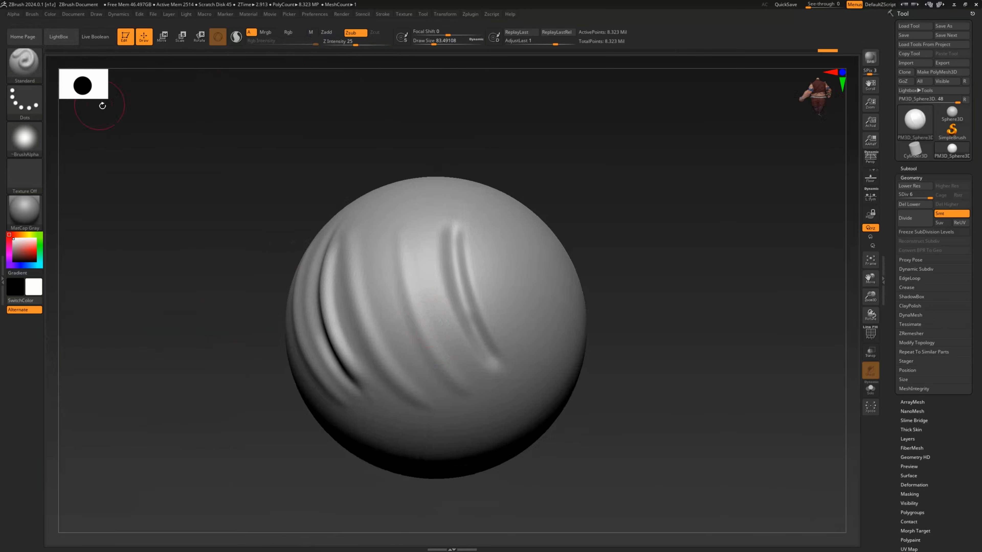
Step: Select the DamStandard brush from the brush library
left_click_drag(206, 188, 205, 188)
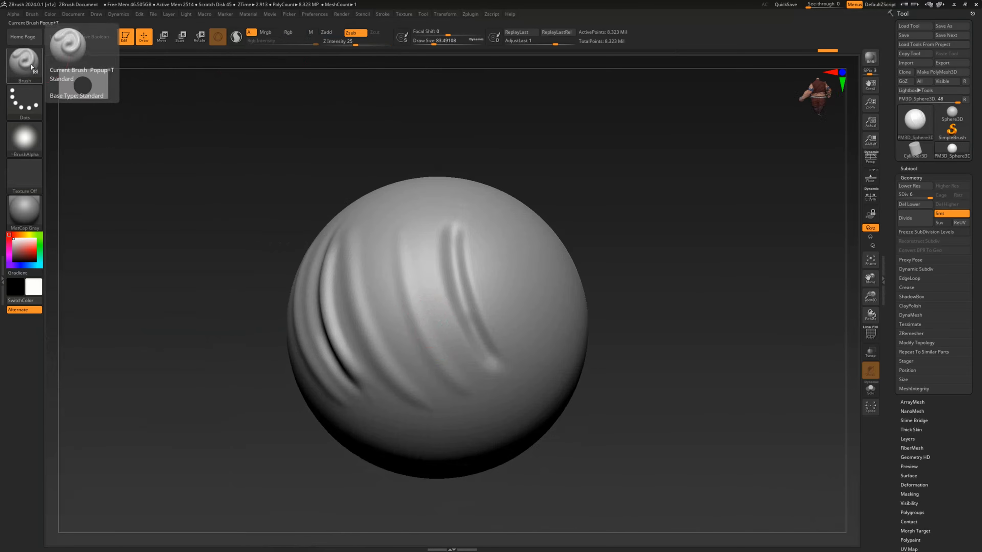
left_click(24, 61)
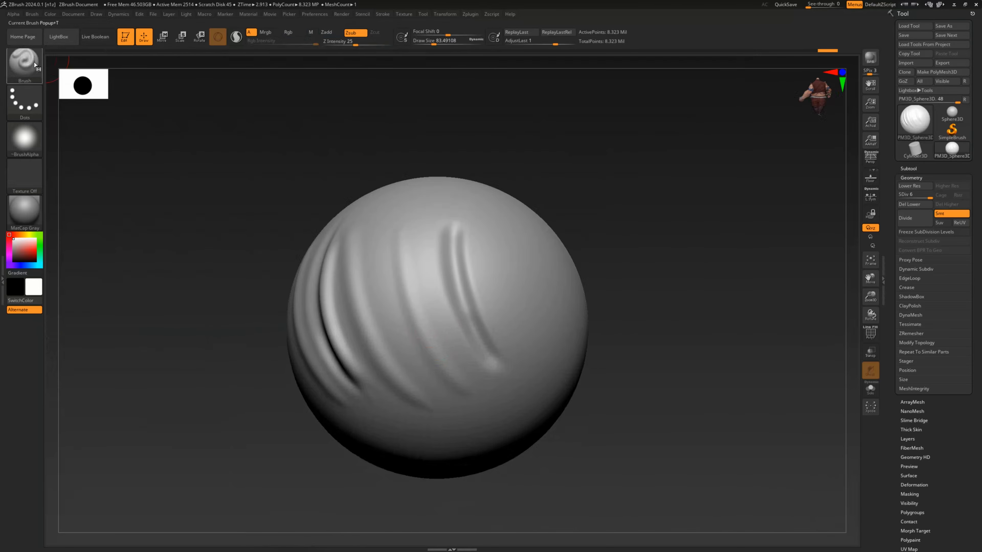
left_click(34, 64)
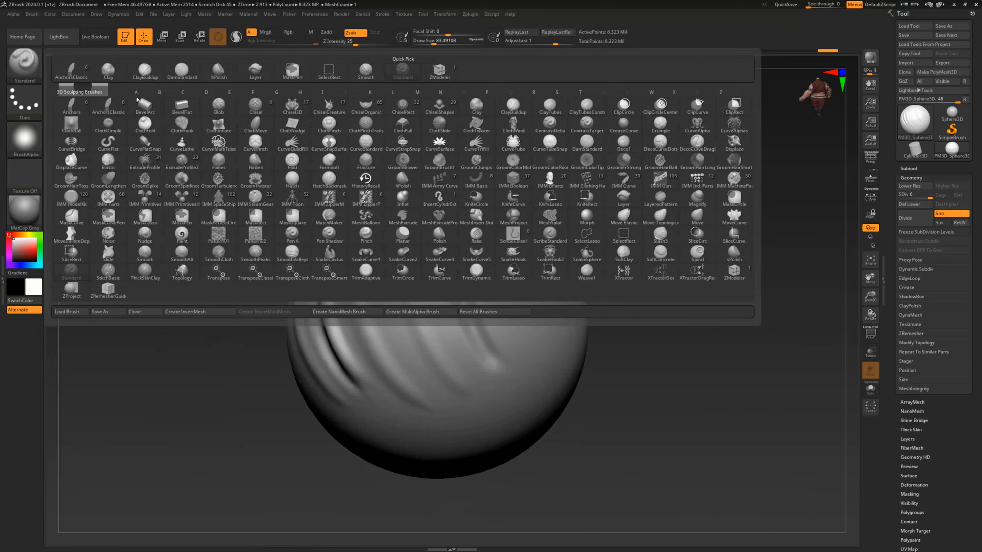
left_click(594, 146)
Step: Carve three thin, sharp curved creases next to the wider ridges with the DamStandard brush
mouse_move(219, 259)
left_mouse_down("alt")
mouse_move(191, 268)
mouse_move(208, 258)
mouse_move(202, 180)
mouse_move(302, 121)
mouse_move(292, 138)
mouse_move(301, 154)
left_mouse_up("alt")
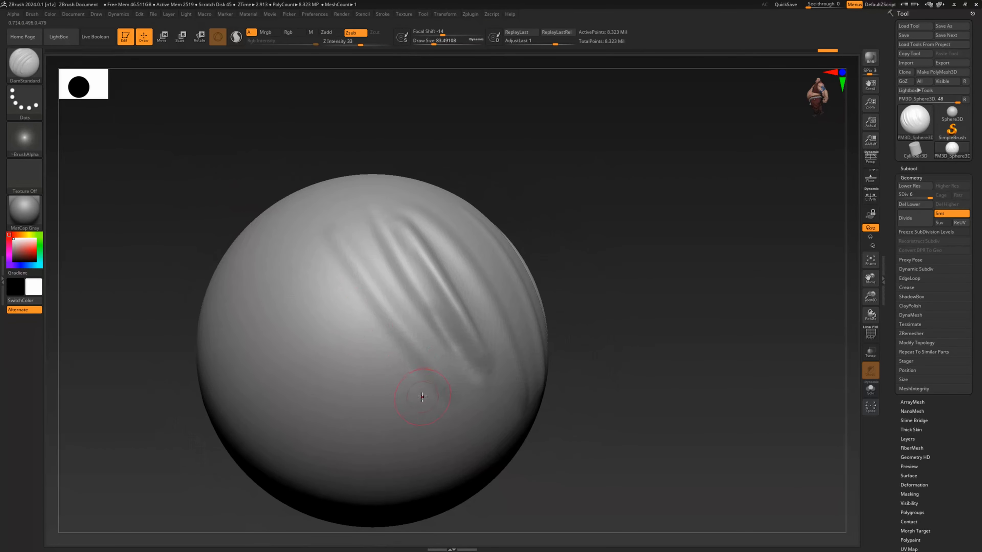
left_click_drag(406, 380, 343, 287)
mouse_move(578, 457)
left_mouse_down()
mouse_move(567, 444)
mouse_move(583, 442)
left_mouse_up()
left_click_drag(332, 301, 425, 422)
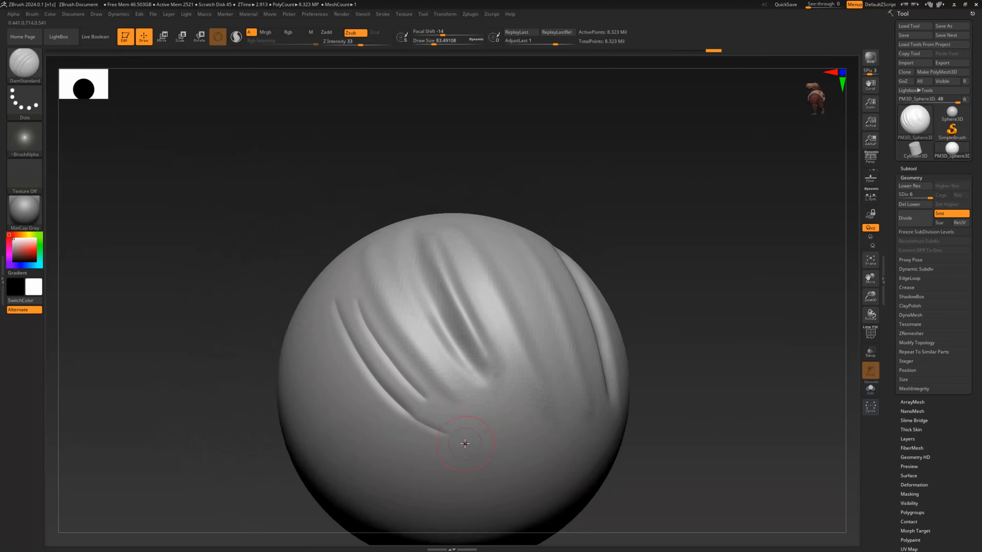
left_click_drag(383, 418, 342, 366)
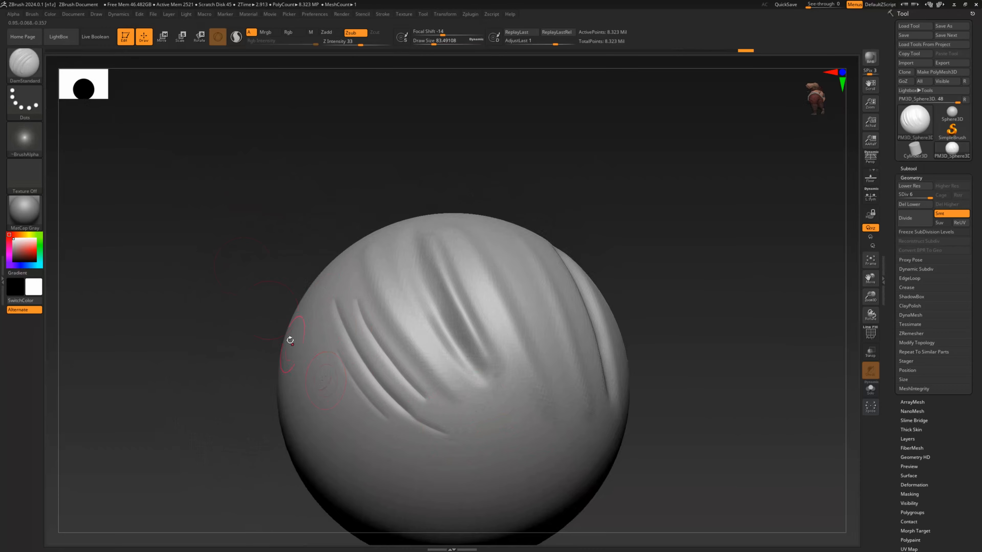
left_click_drag(290, 340, 267, 321)
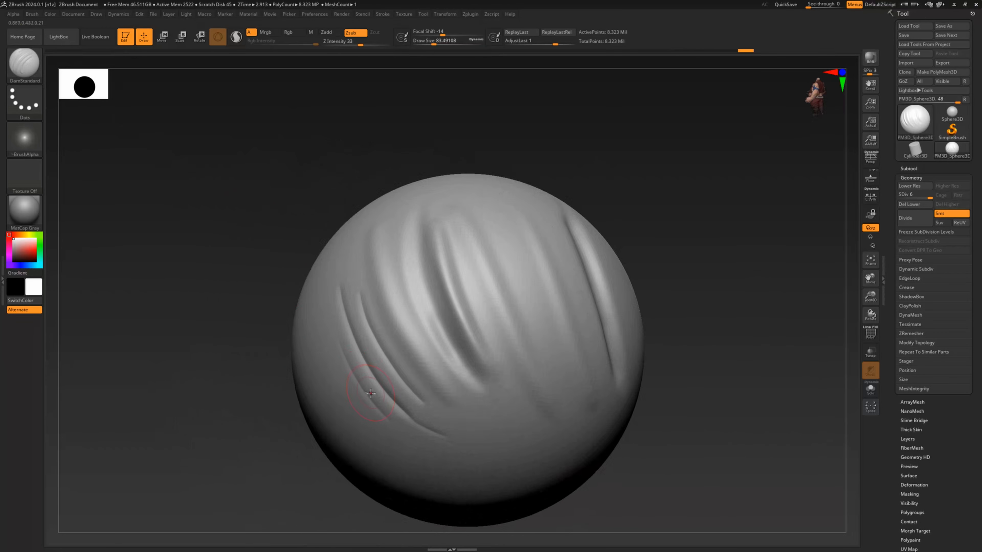
Step: Lower the sphere to subdivision level 4
key("shift")
key("shift+d")
key("shift+d")
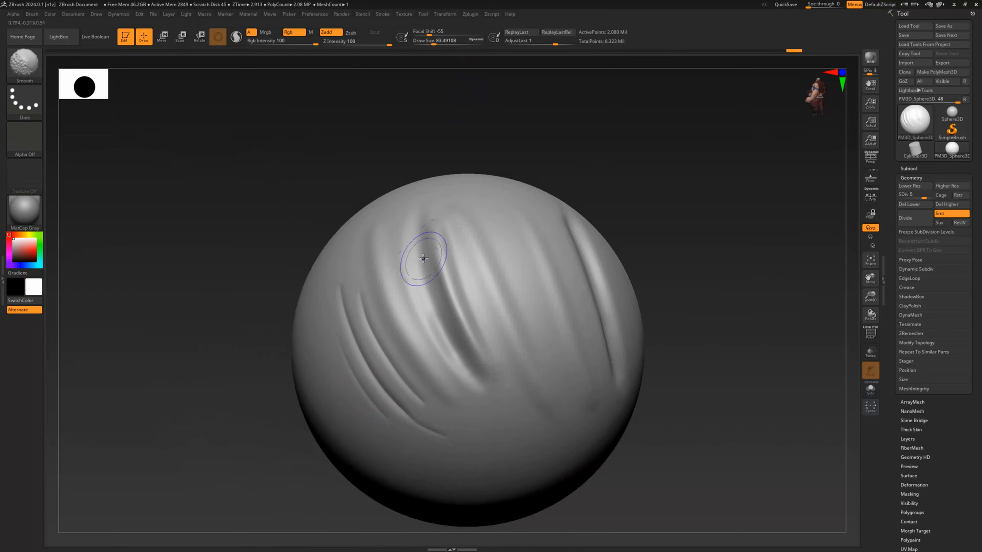
Step: Soften the thin DamStandard creases with the Smooth brush and review the strokes around the sphere
left_click_drag(254, 206, 296, 217)
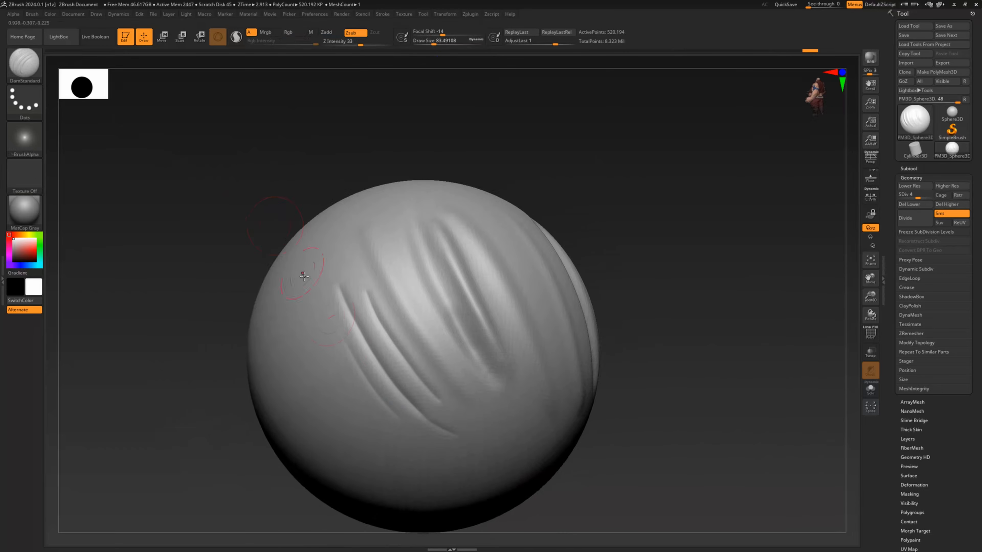
left_click_drag(329, 275, 337, 296, "shift")
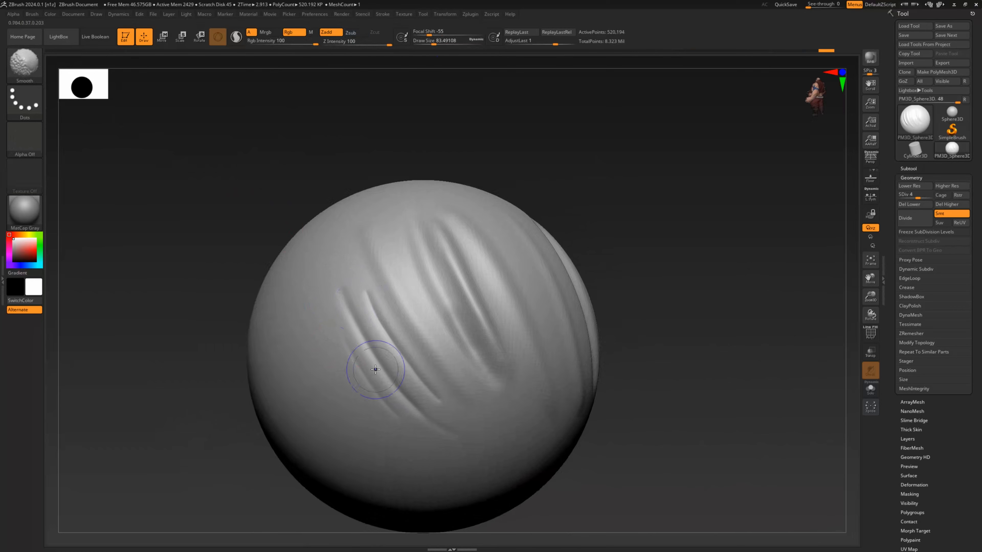
left_click_drag(243, 210, 280, 176)
left_click_drag(445, 342, 356, 291, "shift")
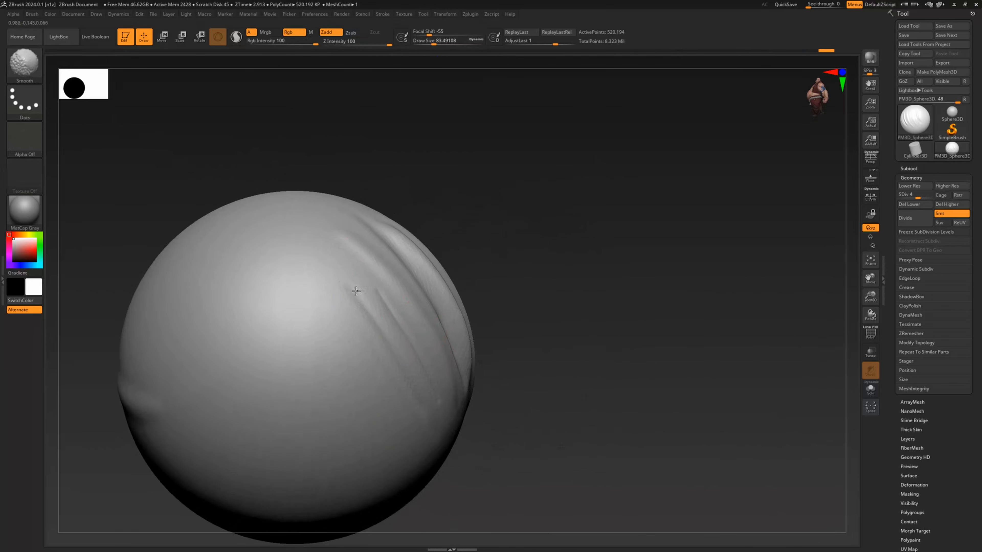
mouse_move(484, 210)
left_mouse_down()
mouse_move(465, 202)
mouse_move(440, 245)
left_mouse_up()
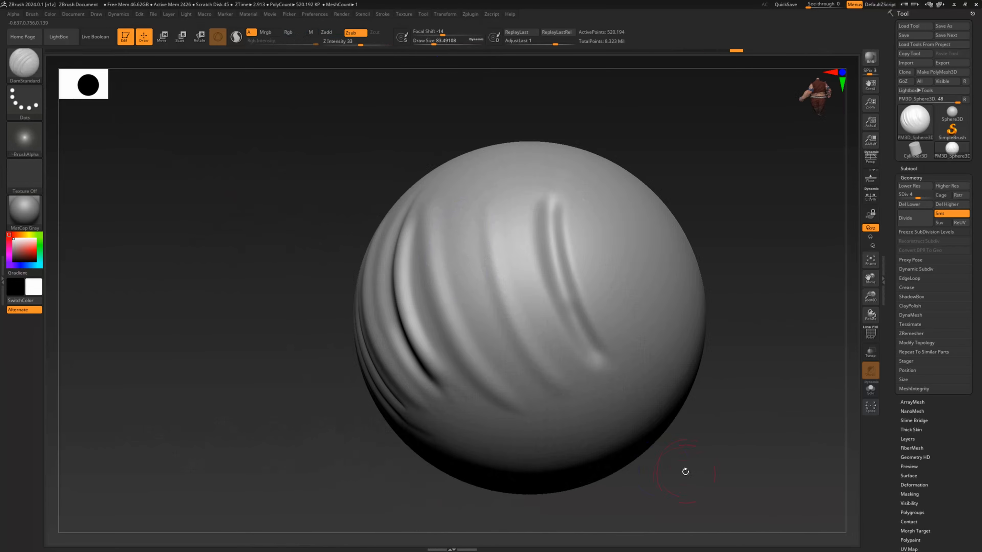
mouse_move(686, 470)
left_mouse_down()
mouse_move(682, 434)
mouse_move(624, 397)
left_mouse_up()
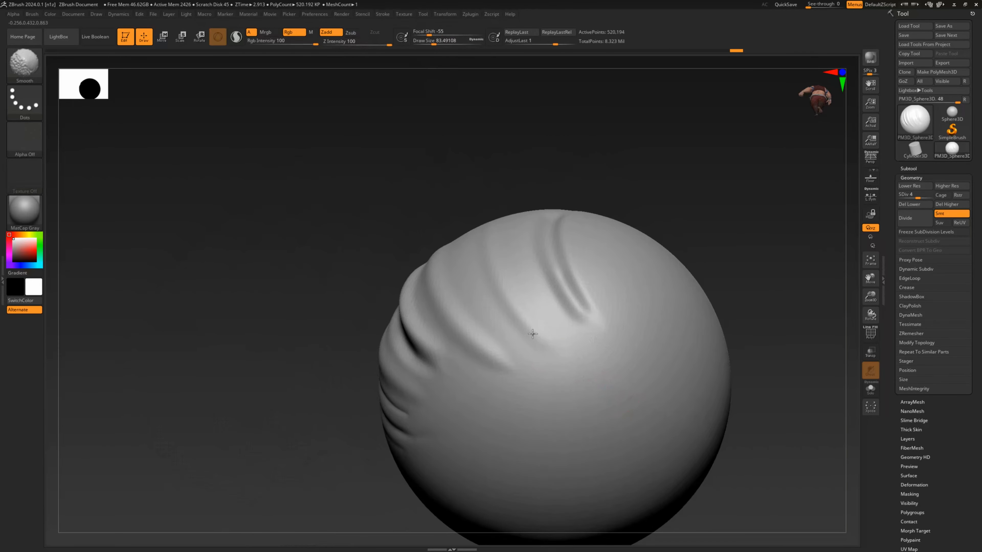
left_click_drag(306, 378, 348, 353)
left_click_drag(469, 493, 274, 178)
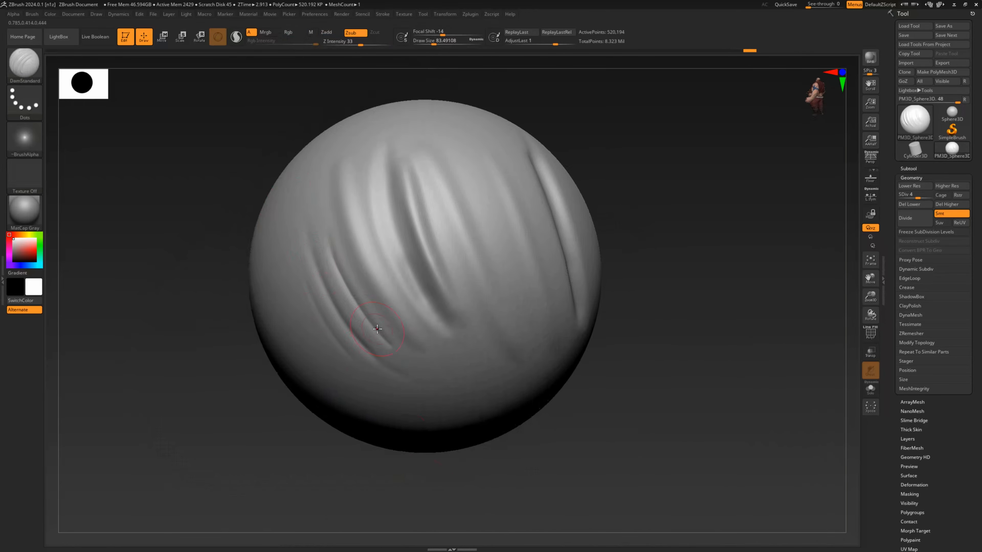
Step: Extend the middle thin crease into a curved hook and carve a small oval outline just above it
left_click_drag(377, 328, 453, 355)
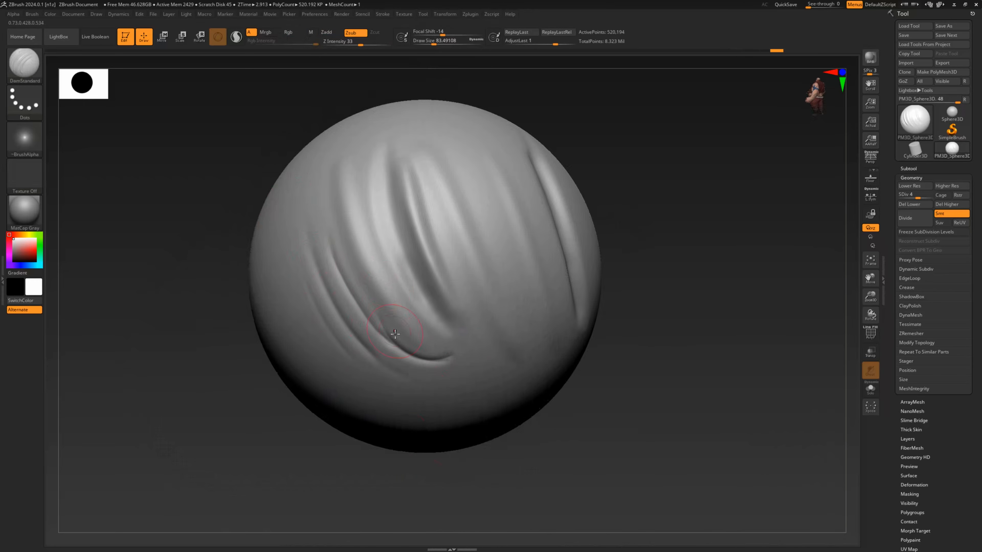
left_click_drag(382, 299, 426, 330)
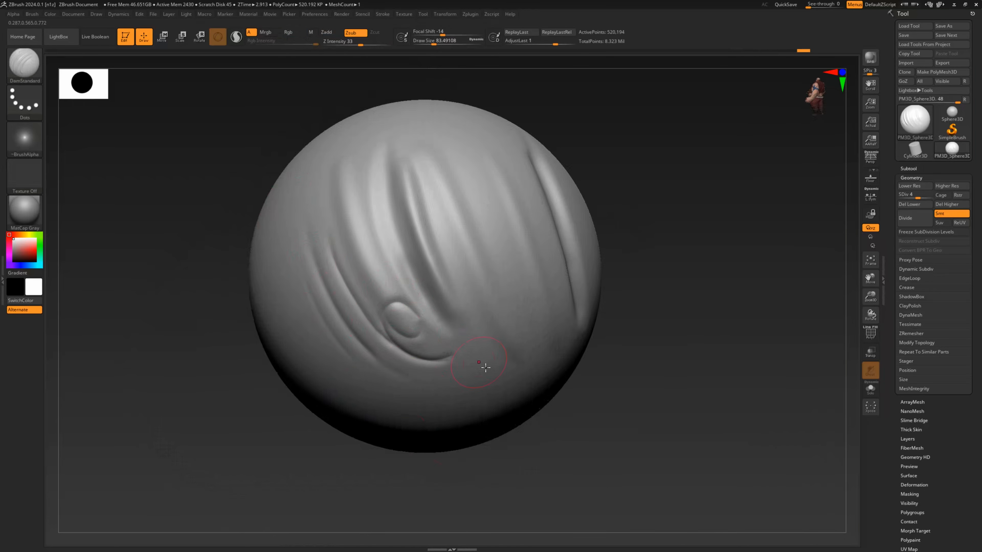
left_click_drag(579, 474, 417, 478, "alt")
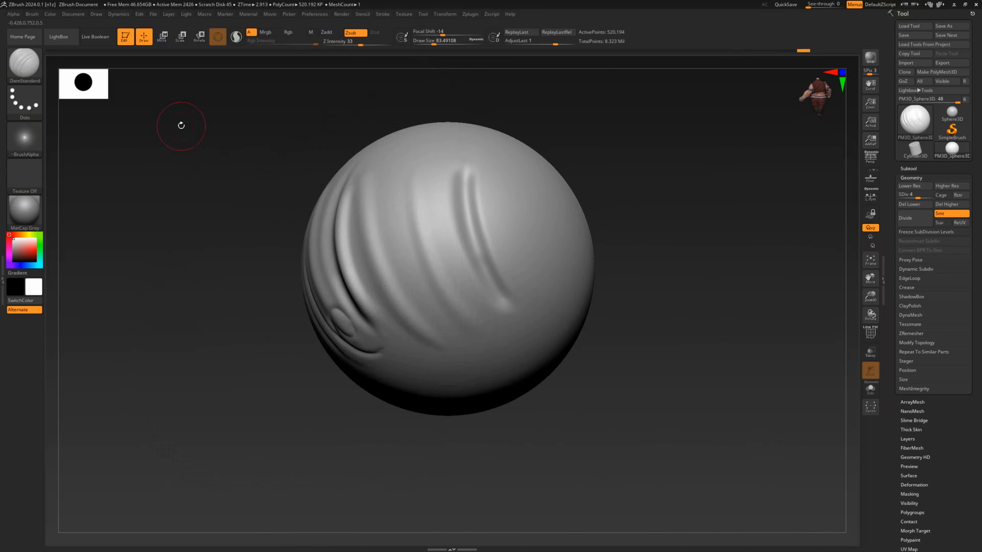
Step: Switch to the Standard brush by filtering the brush library to names starting with S
left_click(29, 73)
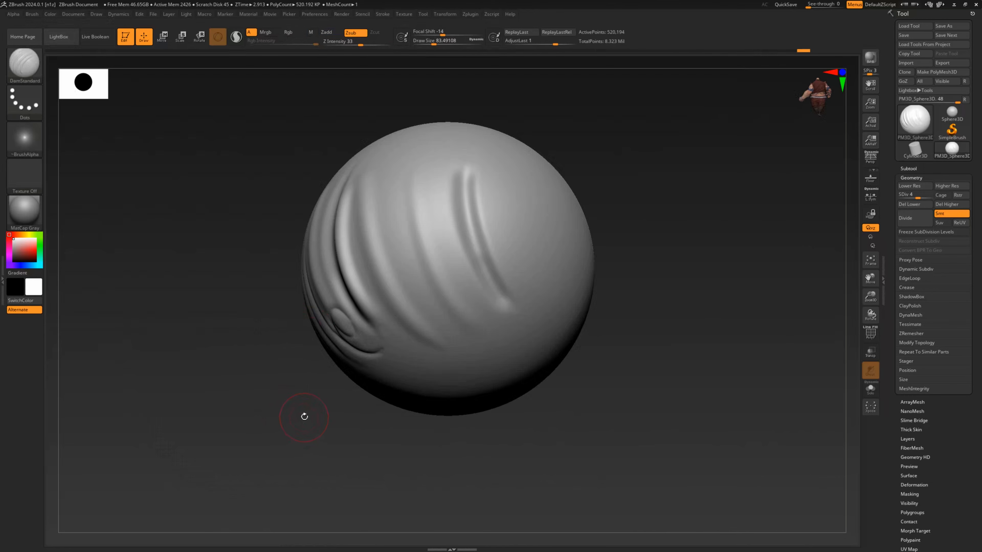
key("b")
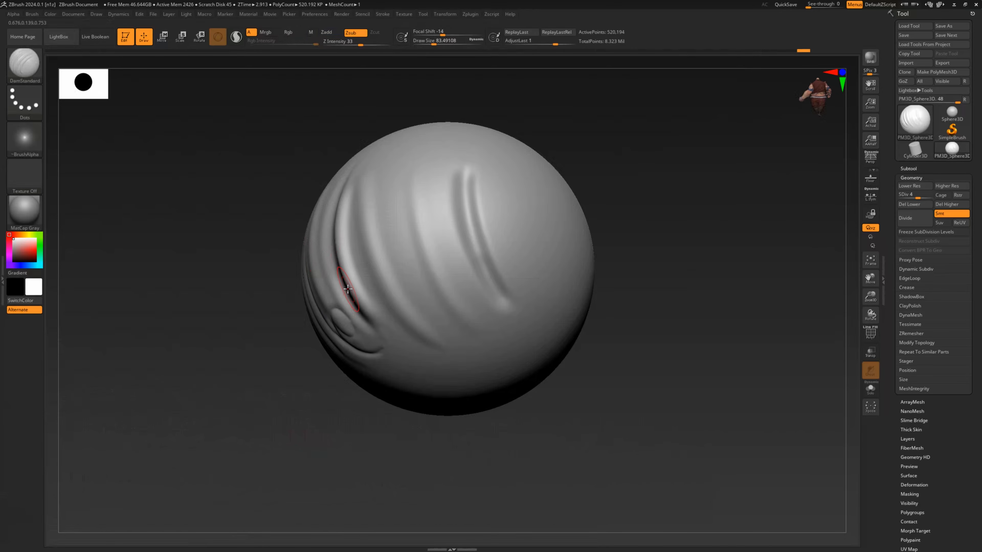
key("b")
key("s")
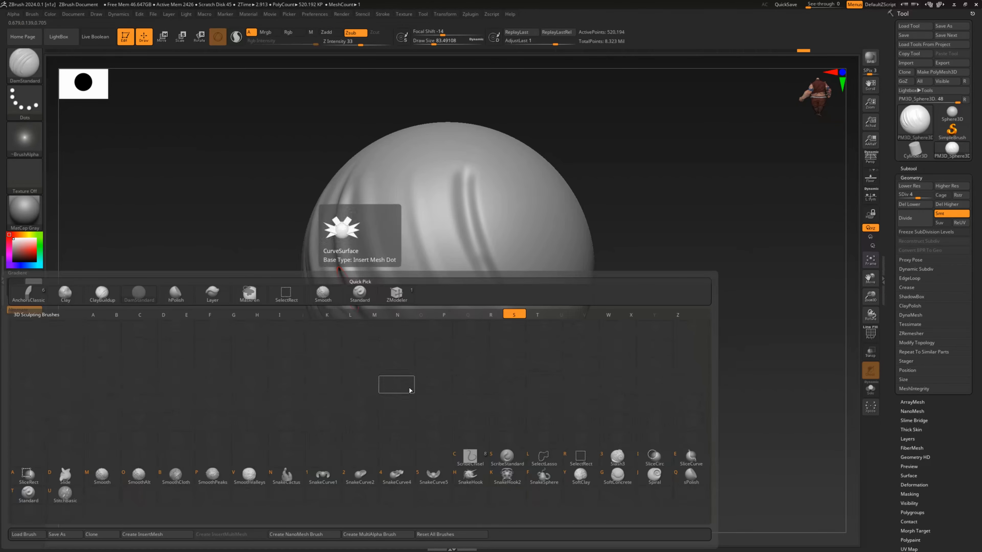
left_click(519, 468)
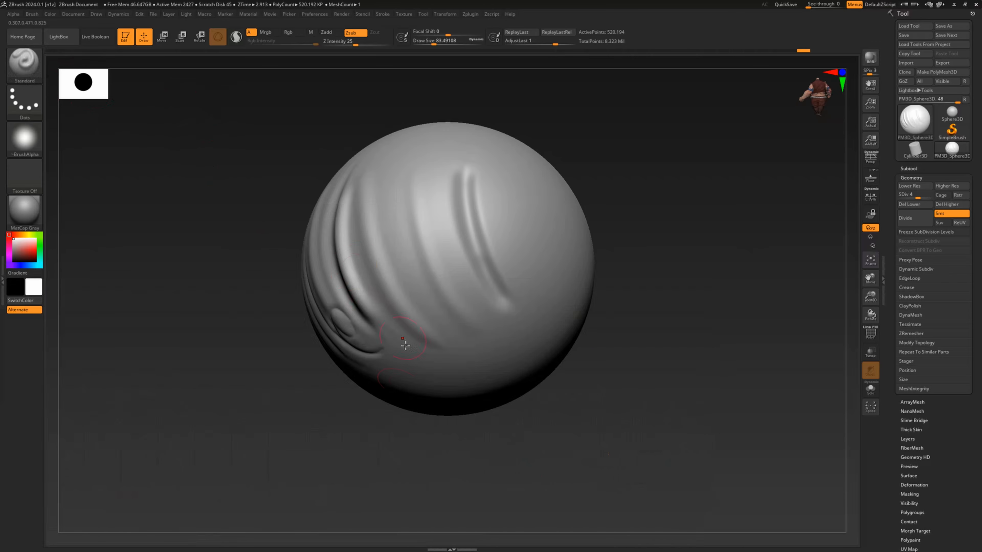
Step: Switch the Standard brush to Zadd and build up the small oval into a raised bump
left_click_drag(329, 416, 348, 404)
left_click_drag(344, 333, 340, 325)
left_click(331, 33)
left_click_drag(220, 161, 348, 171)
left_click_drag(444, 244, 356, 285)
left_click_drag(260, 410, 213, 356, "alt")
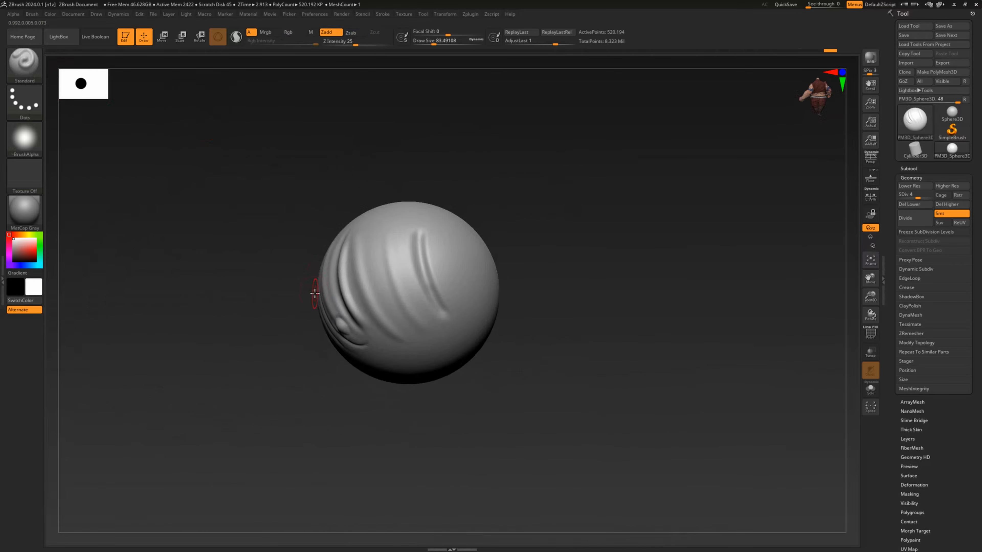
Step: Switch back to the DamStandard brush
key("b")
key("d")
key("s")
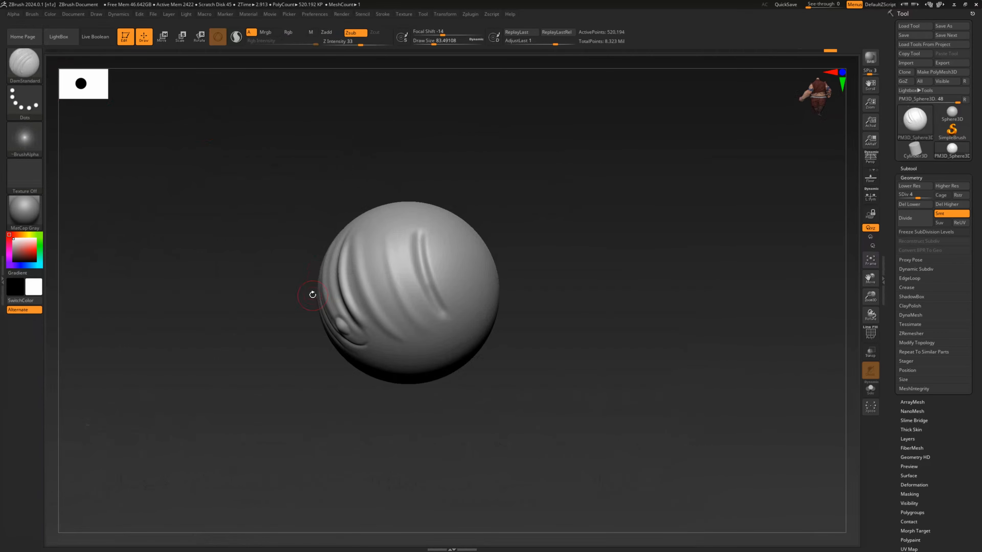
Step: Switch to the Move brush and set its draw size to about 154
left_click_drag(297, 287, 331, 377, "alt")
left_click_drag(232, 389, 330, 369)
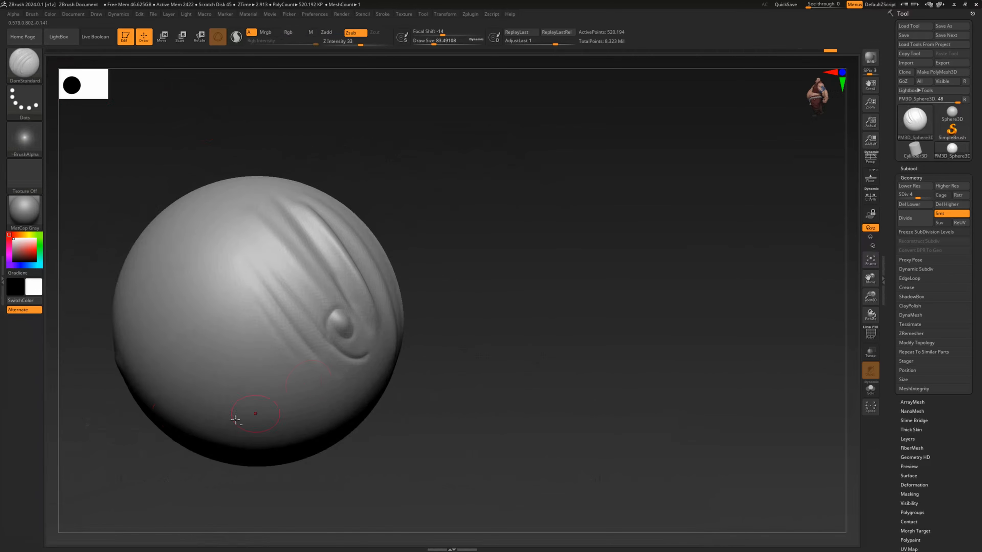
left_click_drag(114, 179, 195, 205, "alt")
left_click_drag(344, 159, 206, 195)
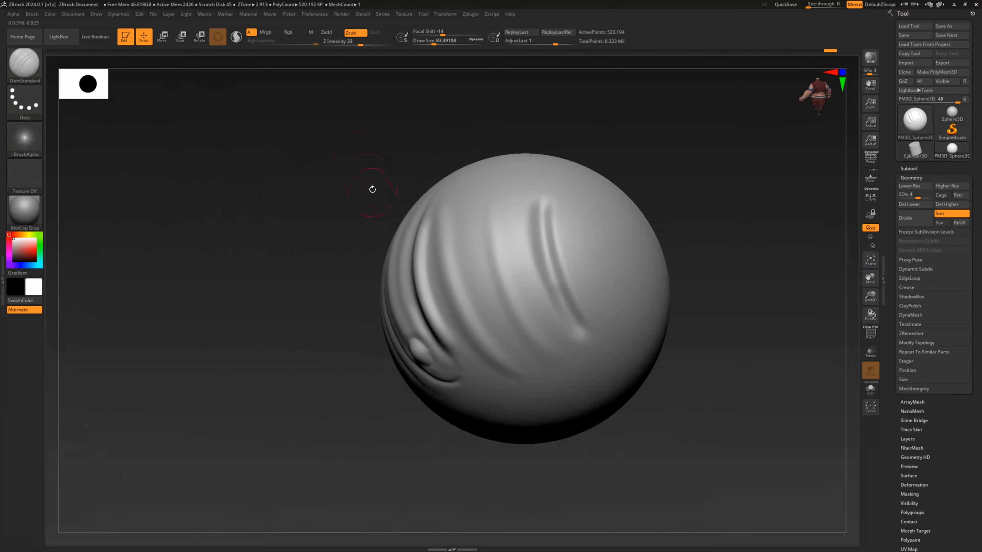
left_click_drag(373, 182, 222, 197, "alt")
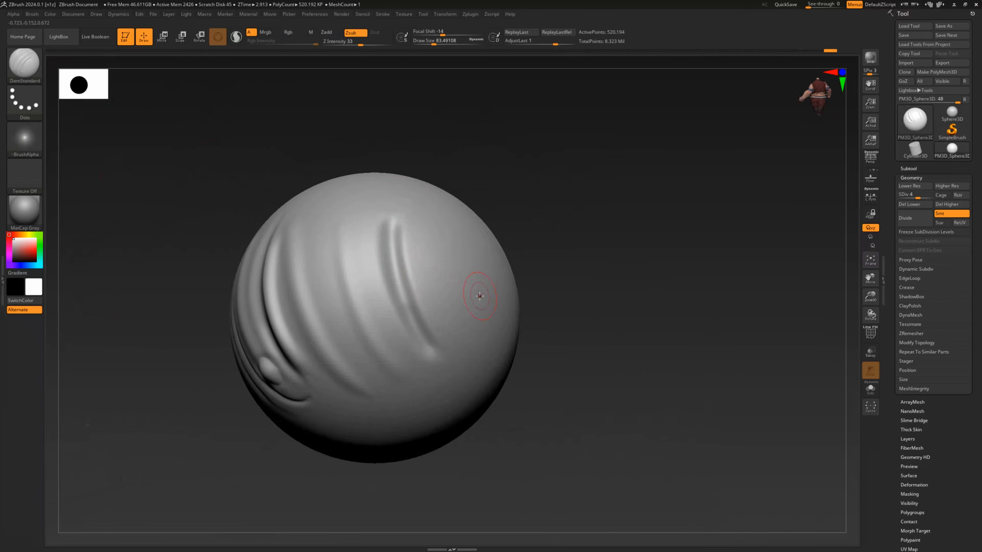
key("b")
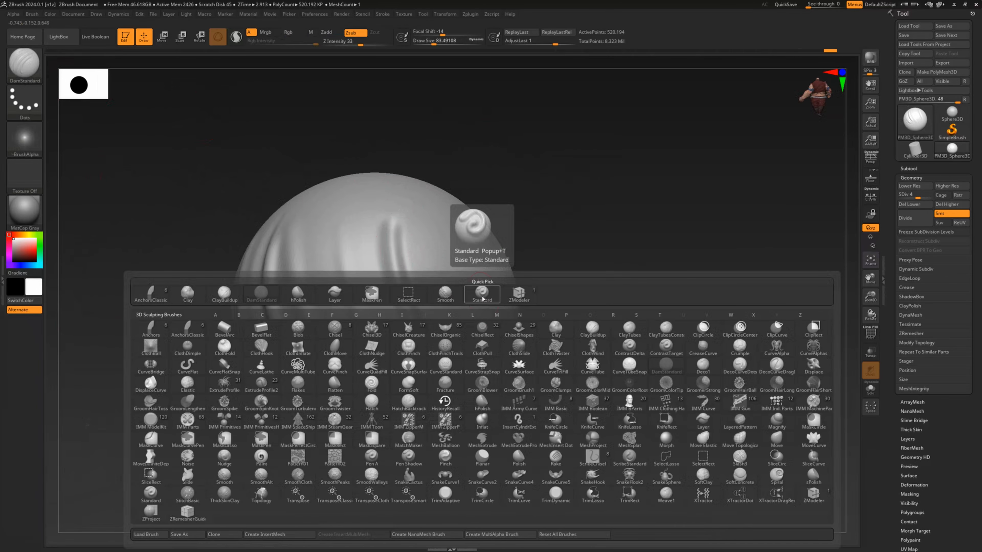
key("m")
key("v")
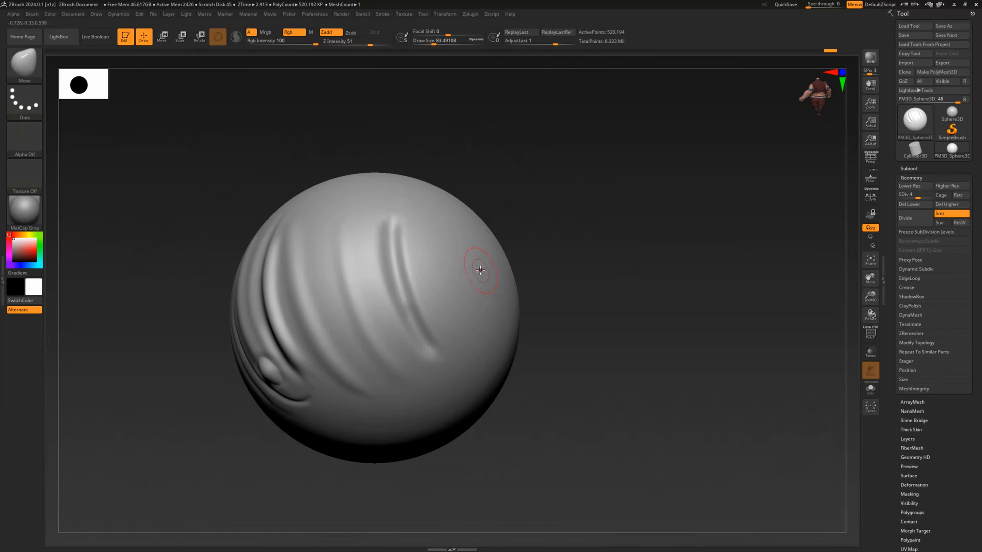
key("space")
left_click_drag(480, 270, 487, 272)
Step: Show the brush library filtered to names starting with M and locate the Move brush's entry
key("b")
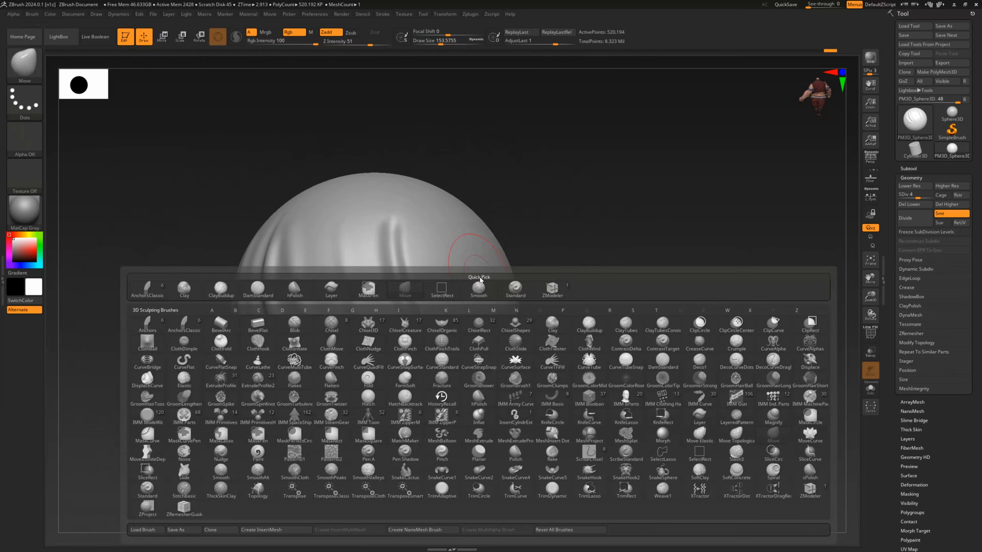
key("m")
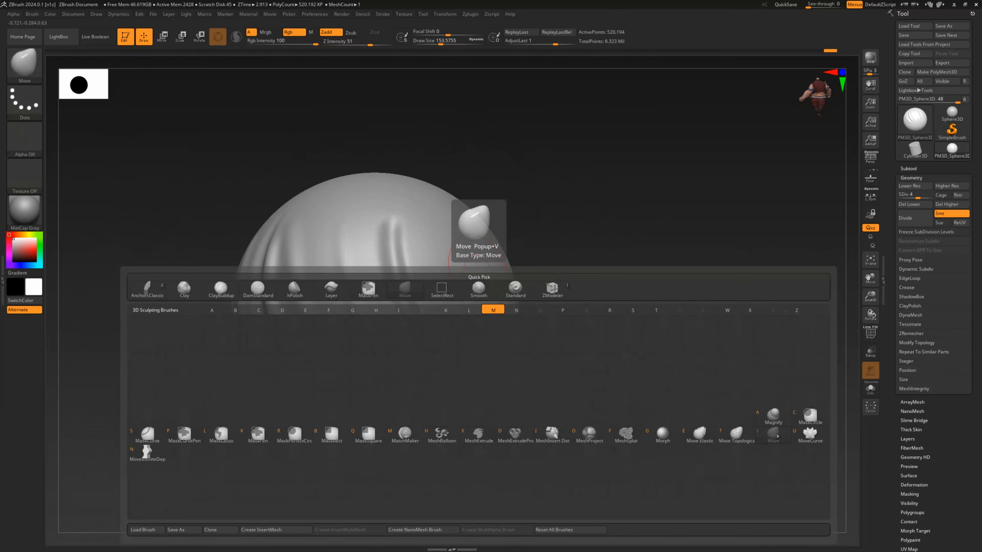
left_click(146, 452)
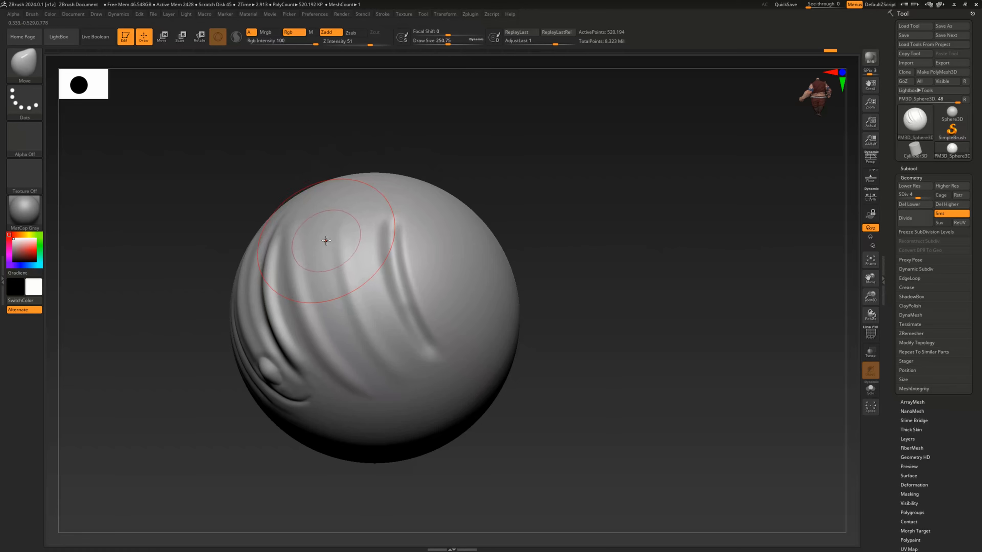
Step: Pull the surface around the sphere's grooves with the Move brush at a draw size of about 251
left_click_drag(326, 241, 317, 233)
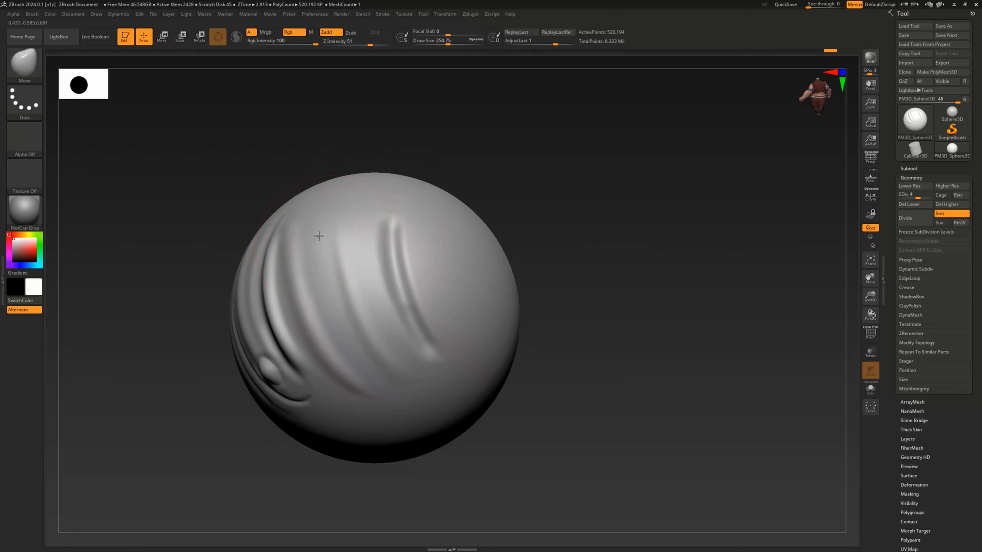
left_click_drag(320, 268, 340, 362)
mouse_move(576, 356)
left_mouse_down()
mouse_move(605, 344)
mouse_move(528, 366)
left_mouse_up()
key("ctrl")
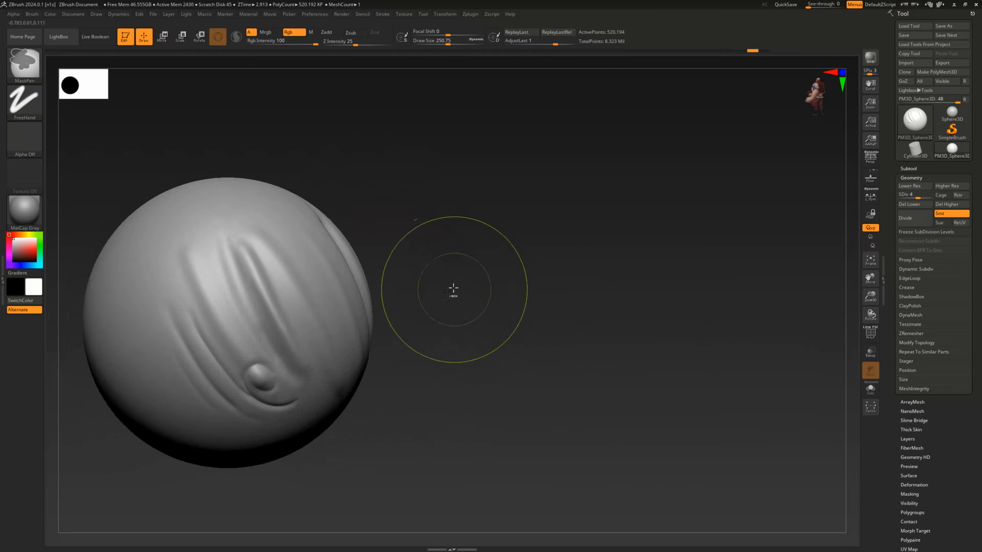
Step: Enlarge the Move brush to a draw size of about 305 and pull a rounded bulge out of the grooves' upper ends
left_click_drag(401, 241, 444, 201)
key("space")
left_click_drag(261, 217, 292, 189)
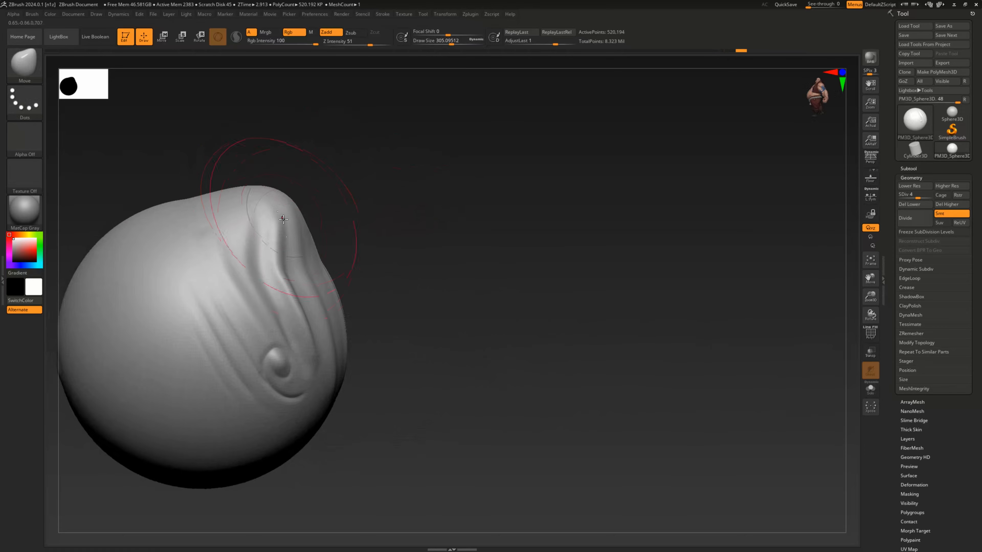
mouse_move(460, 185)
left_mouse_down()
mouse_move(390, 198)
mouse_move(359, 186)
left_mouse_up()
left_click_drag(340, 213, 354, 211, "shift")
left_click_drag(444, 171, 537, 186)
mouse_move(364, 197)
left_mouse_down("alt")
mouse_move(411, 254)
mouse_move(380, 281)
mouse_move(331, 294)
mouse_move(287, 284)
left_mouse_up("alt")
left_click_drag(397, 218, 402, 174)
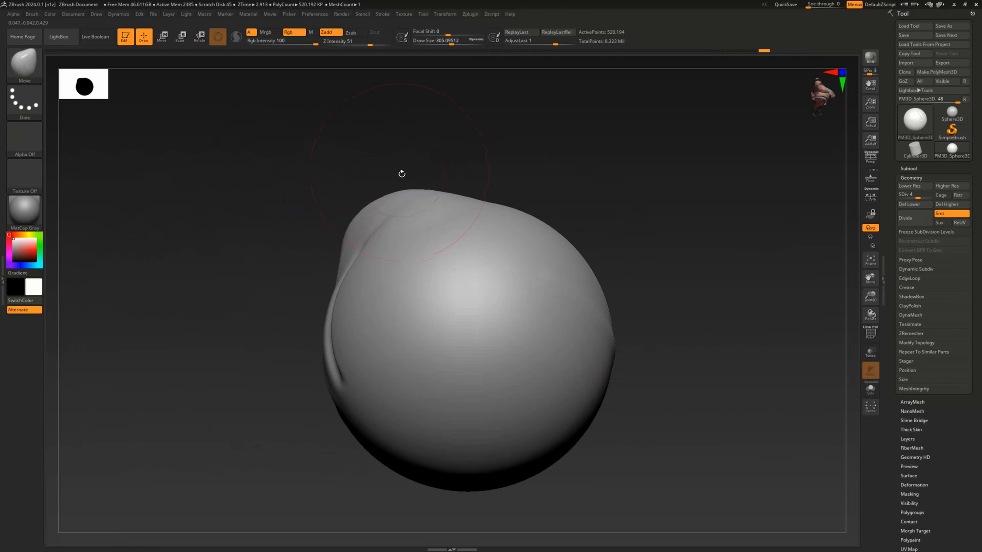
mouse_move(290, 272)
left_mouse_down()
mouse_move(307, 225)
mouse_move(270, 237)
left_mouse_up()
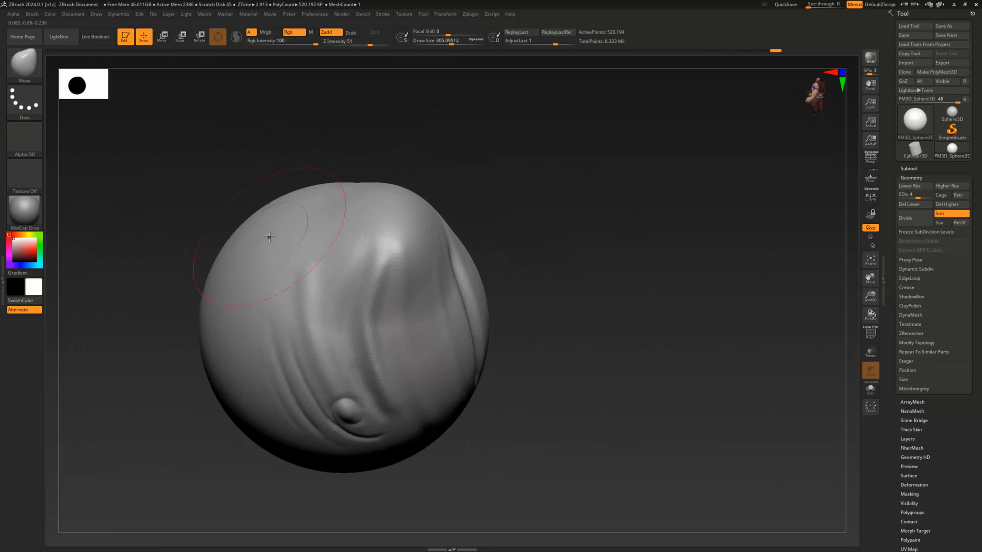
left_click_drag(332, 225, 362, 228)
Step: Pull a second bulge out of the smooth upper area beside the grooves
left_click_drag(502, 183, 490, 180)
left_click_drag(490, 180, 457, 147, "alt")
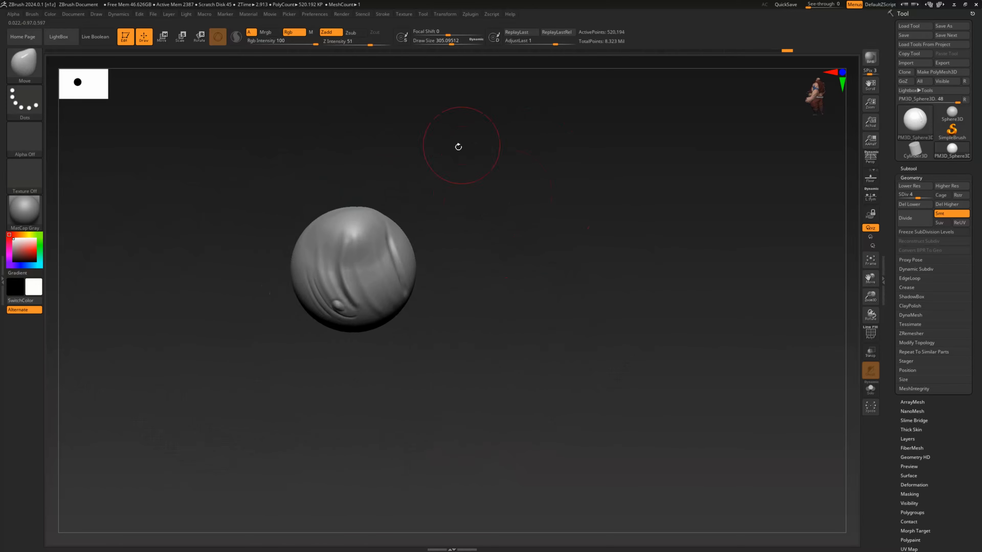
mouse_move(435, 194)
left_mouse_down()
mouse_move(459, 190)
mouse_move(425, 250)
mouse_move(463, 290)
left_mouse_up()
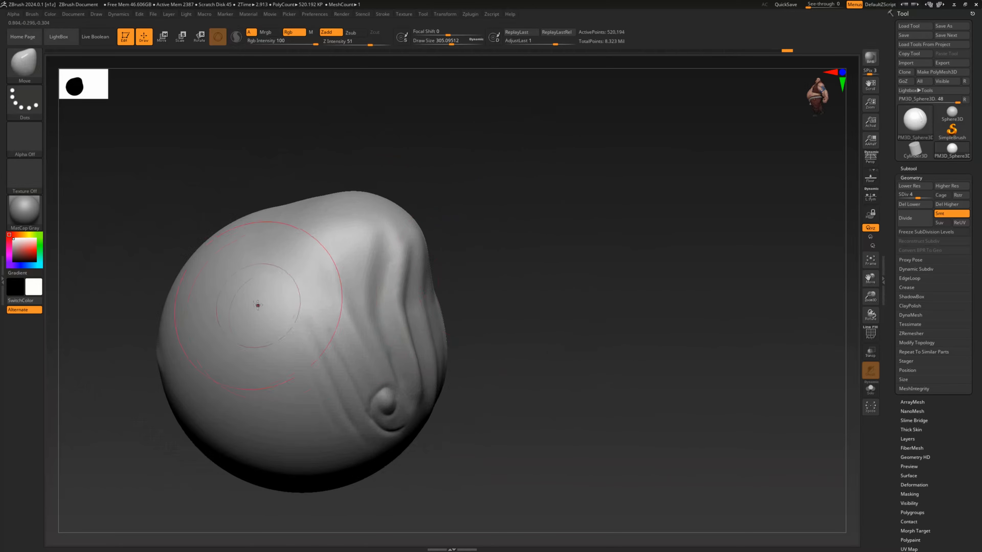
left_click_drag(189, 235, 181, 223)
mouse_move(228, 282)
left_mouse_down()
mouse_move(192, 256)
mouse_move(275, 305)
left_mouse_up()
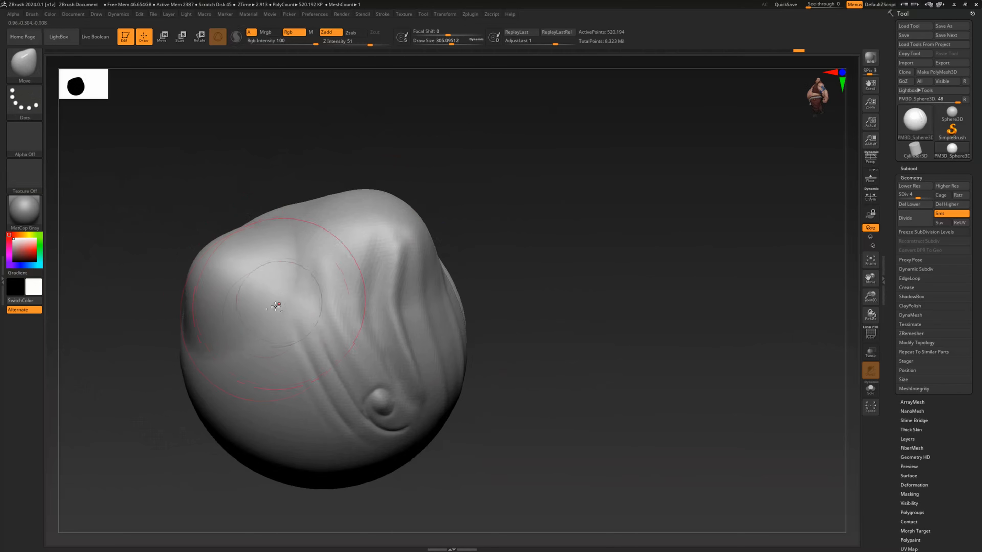
mouse_move(176, 404)
left_mouse_down()
mouse_move(213, 426)
mouse_move(496, 336)
mouse_move(454, 281)
mouse_move(430, 280)
mouse_move(478, 406)
mouse_move(507, 377)
mouse_move(491, 379)
mouse_move(474, 358)
mouse_move(466, 380)
mouse_move(421, 351)
mouse_move(340, 170)
mouse_move(375, 252)
mouse_move(466, 345)
mouse_move(467, 265)
mouse_move(455, 284)
left_mouse_up()
Step: Undo the Move brush deformations until the sphere is back to its round form
key("ctrl+z")
key("ctrl+z")
key("ctrl+z")
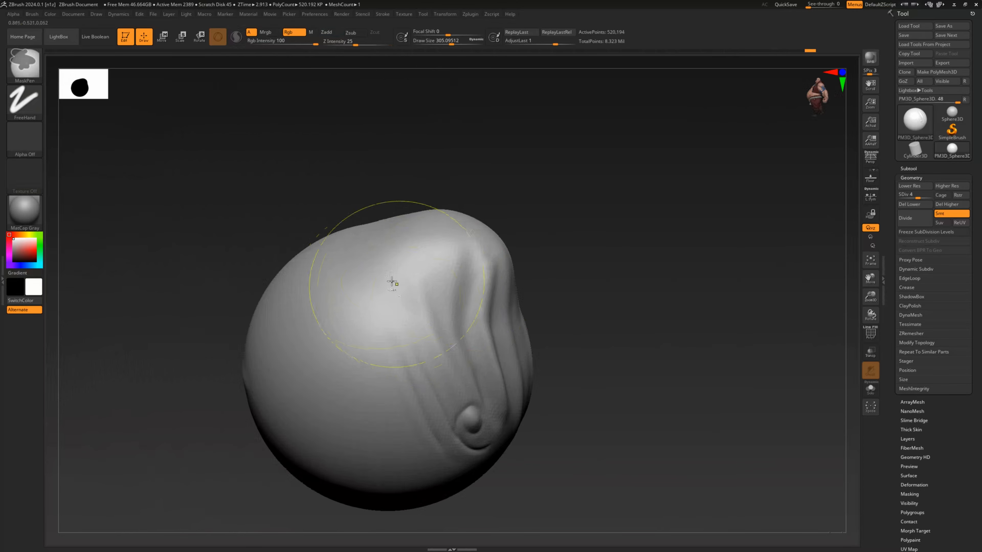
key("ctrl+z")
key("ctrl+z")
key("ctrl+z")
key("ctrl+z")
key("ctrl+z")
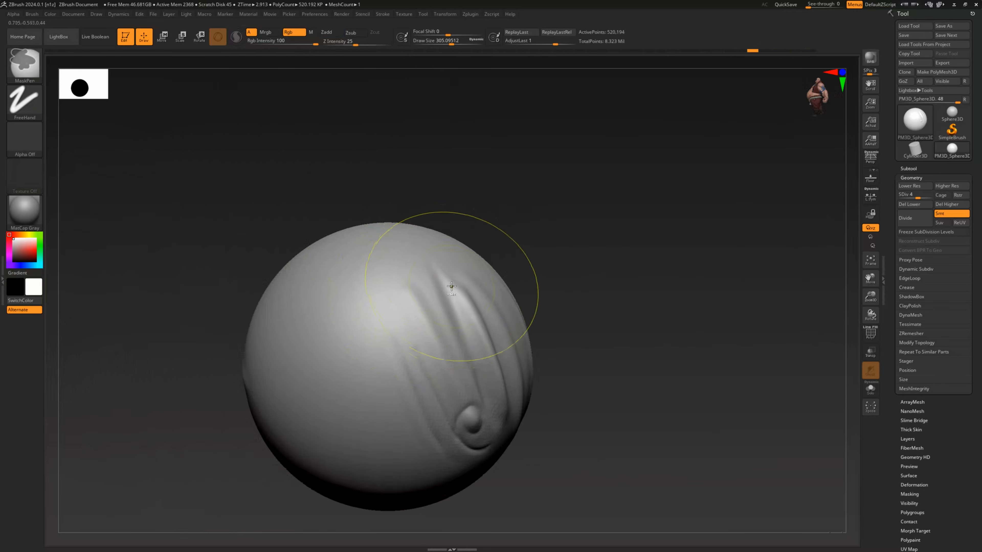
Step: Try more pulls on the sphere's upper part and undo them along with the raised bump inside the oval
left_click_drag(455, 274, 366, 317)
mouse_move(476, 209)
left_mouse_down()
mouse_move(487, 217)
mouse_move(491, 287)
mouse_move(507, 285)
mouse_move(514, 244)
left_mouse_up()
key("ctrl+z")
mouse_move(469, 301)
left_mouse_down()
mouse_move(438, 279)
mouse_move(356, 268)
left_mouse_up()
mouse_move(502, 202)
left_mouse_down()
mouse_move(511, 206)
mouse_move(484, 226)
left_mouse_up()
key("ctrl+z")
key("ctrl+z")
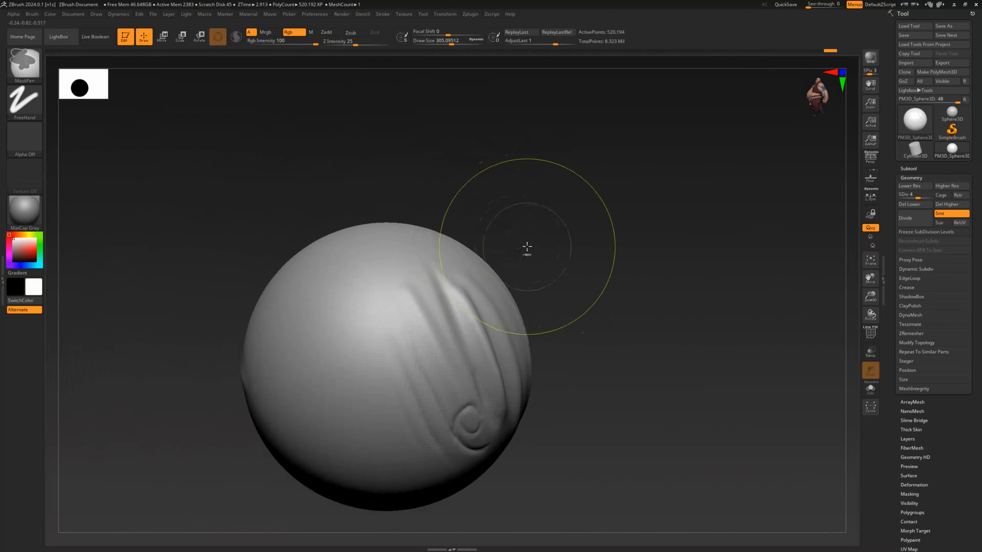
Step: Switch to the ClayBuildup brush and reduce its draw size to about 202
left_click_drag(634, 318, 545, 368, "alt")
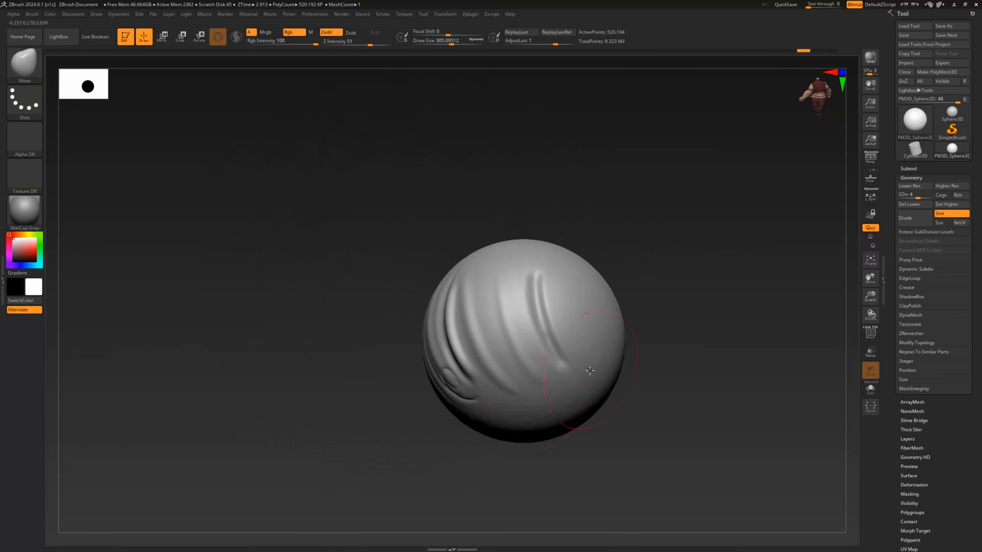
left_click_drag(267, 377, 168, 319, "alt")
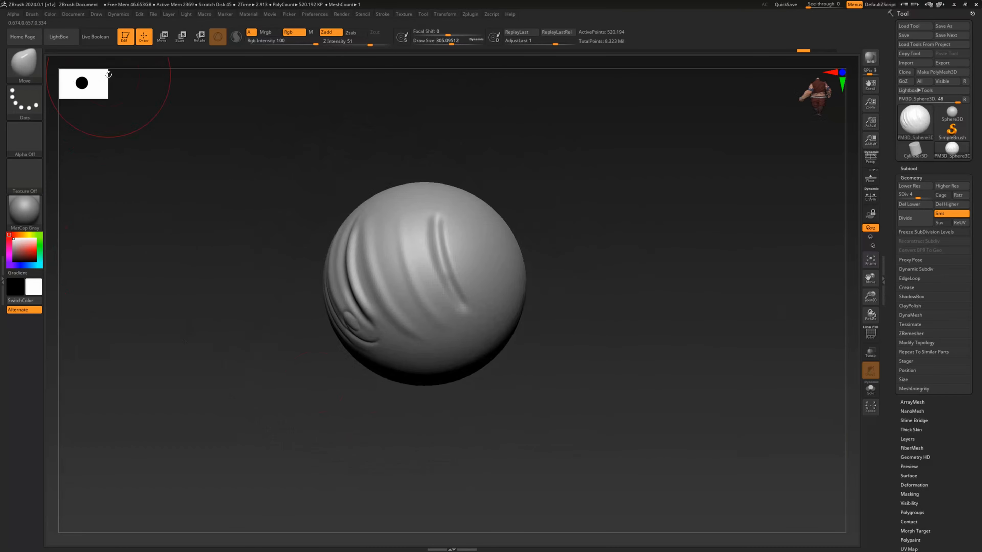
left_click_drag(299, 343, 302, 377)
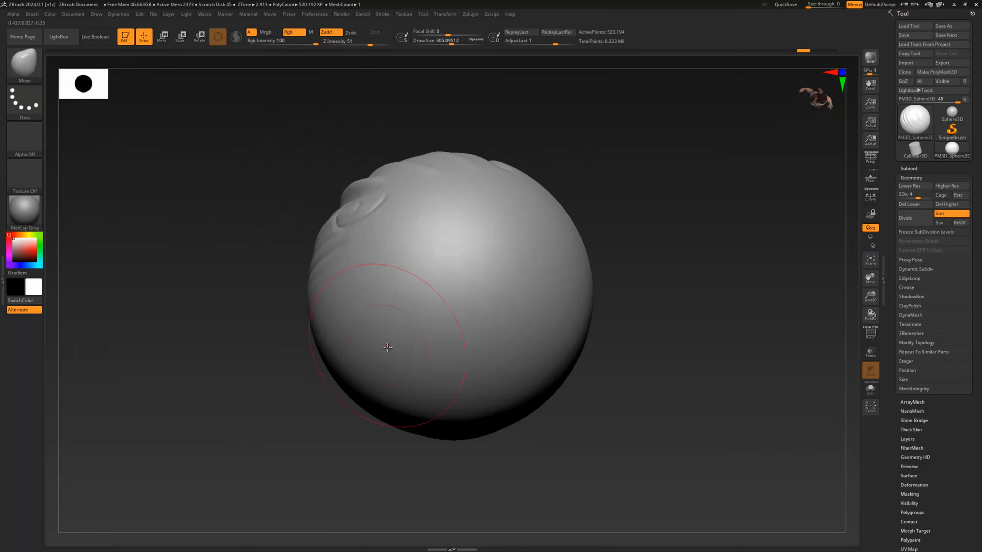
key("b")
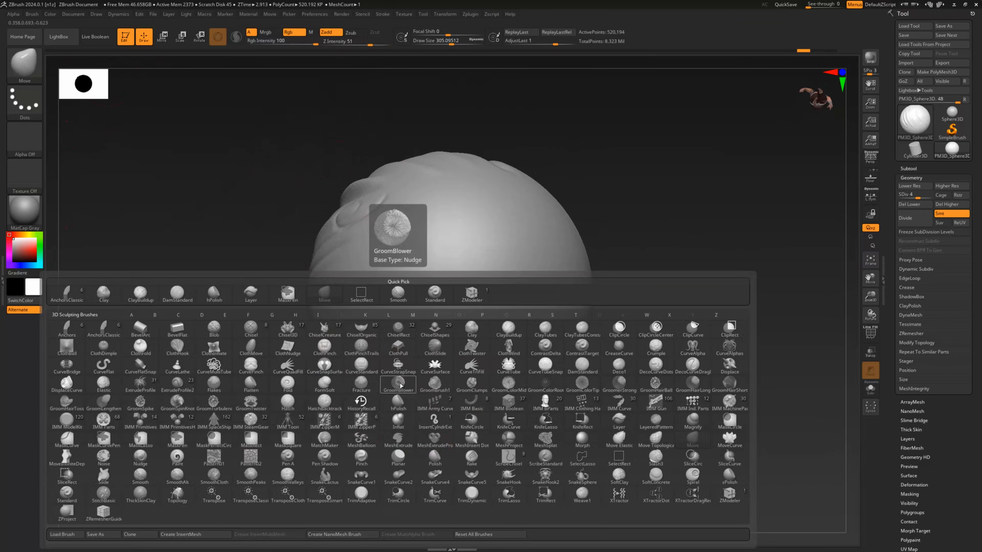
key("c")
key("b")
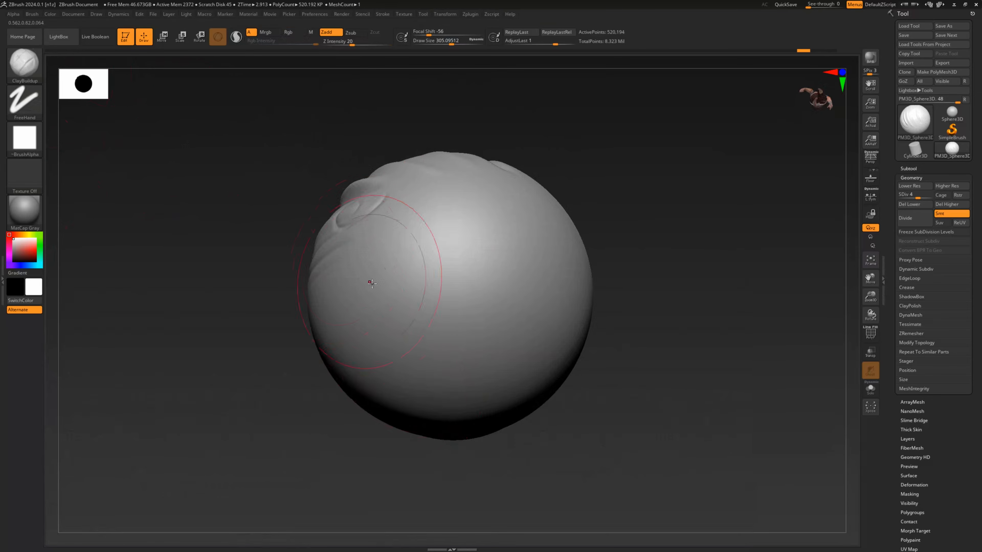
key("space")
left_click_drag(415, 310, 406, 310)
Step: Build up a patch of clay strokes on the bare surface below the oval and smooth it
left_click_drag(273, 306, 256, 316)
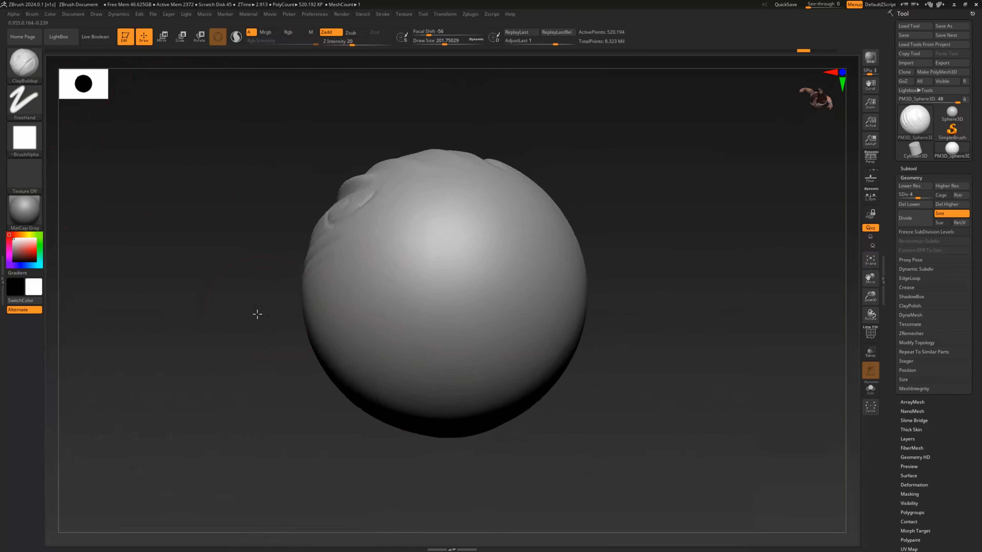
mouse_move(364, 261)
left_mouse_down()
mouse_move(406, 279)
mouse_move(387, 333)
mouse_move(402, 294)
mouse_move(364, 313)
mouse_move(383, 263)
mouse_move(390, 278)
mouse_move(367, 304)
left_mouse_up()
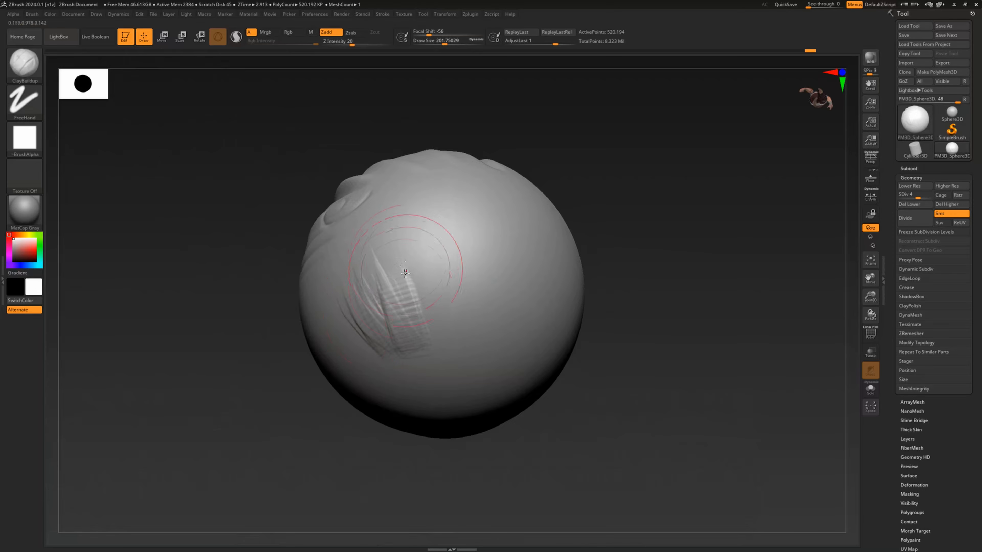
key("shift")
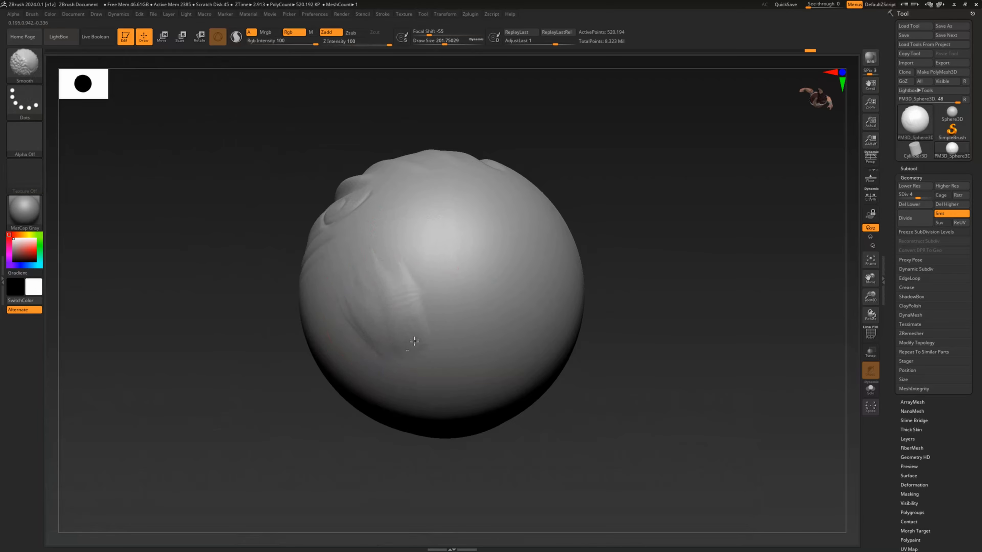
Step: Layer diagonal clay strokes beside the first patch, below the grooves, and smooth them into soft ridges
mouse_move(340, 438)
left_mouse_down()
mouse_move(353, 432)
mouse_move(347, 426)
mouse_move(359, 434)
mouse_move(333, 465)
mouse_move(359, 366)
left_mouse_up()
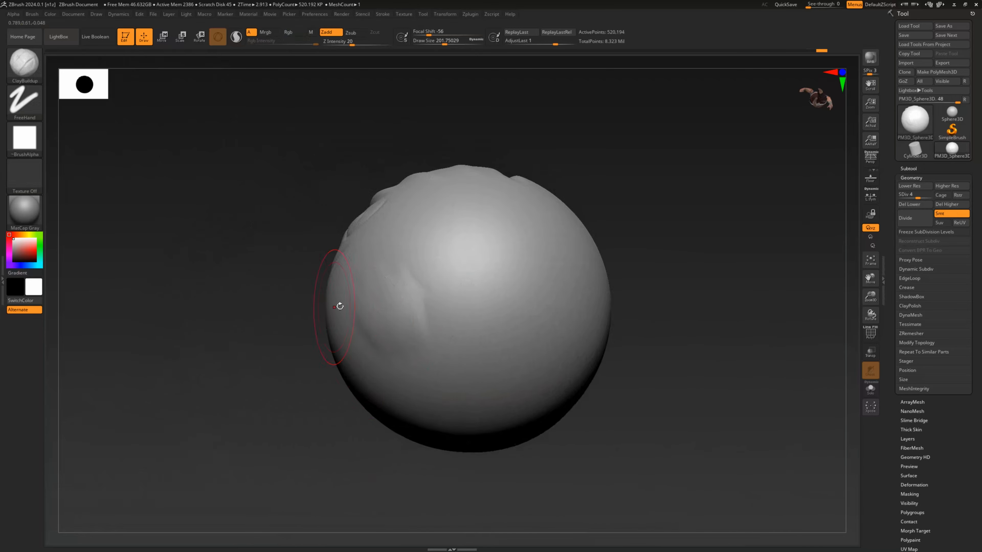
mouse_move(265, 347)
left_mouse_down()
mouse_move(349, 313)
mouse_move(282, 344)
mouse_move(322, 395)
mouse_move(291, 324)
mouse_move(329, 389)
left_mouse_up()
mouse_move(297, 332)
left_mouse_down()
mouse_move(341, 413)
mouse_move(310, 391)
mouse_move(328, 410)
left_mouse_up()
left_click_drag(277, 340, 328, 417)
mouse_move(282, 344)
left_mouse_down()
mouse_move(307, 399)
mouse_move(333, 418)
mouse_move(333, 410)
left_mouse_up()
key("shift")
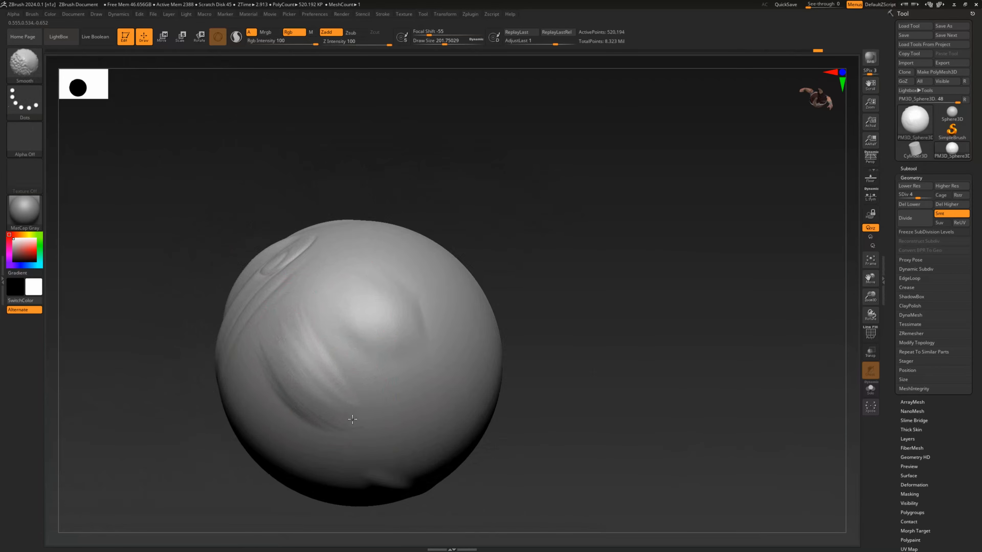
left_click_drag(277, 343, 290, 361, "shift")
Step: Build up a clay patch beside the hooked crease, reducing the draw size to about 145, and smooth the strokes
left_click_drag(478, 233, 508, 196)
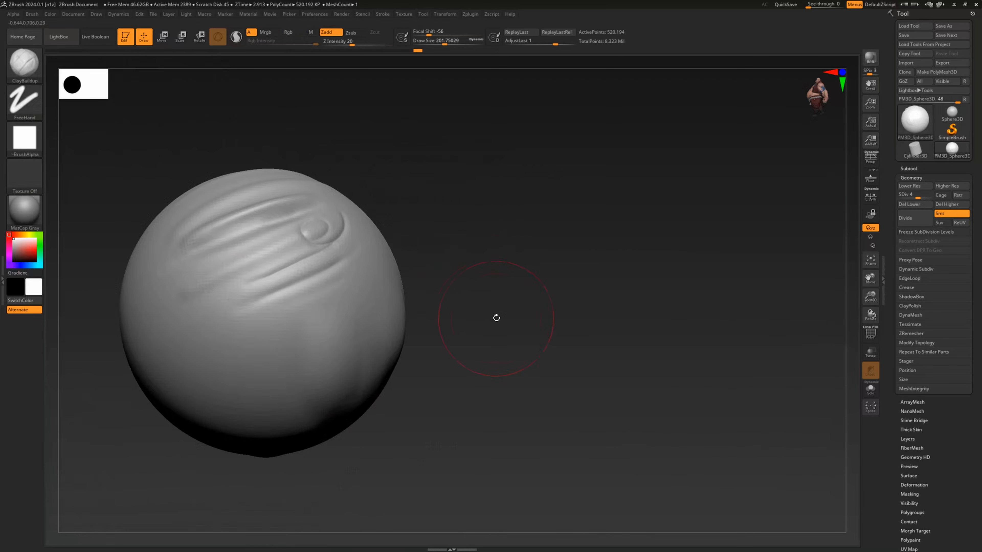
mouse_move(496, 319)
left_mouse_down()
mouse_move(503, 330)
mouse_move(476, 366)
mouse_move(351, 285)
left_mouse_up()
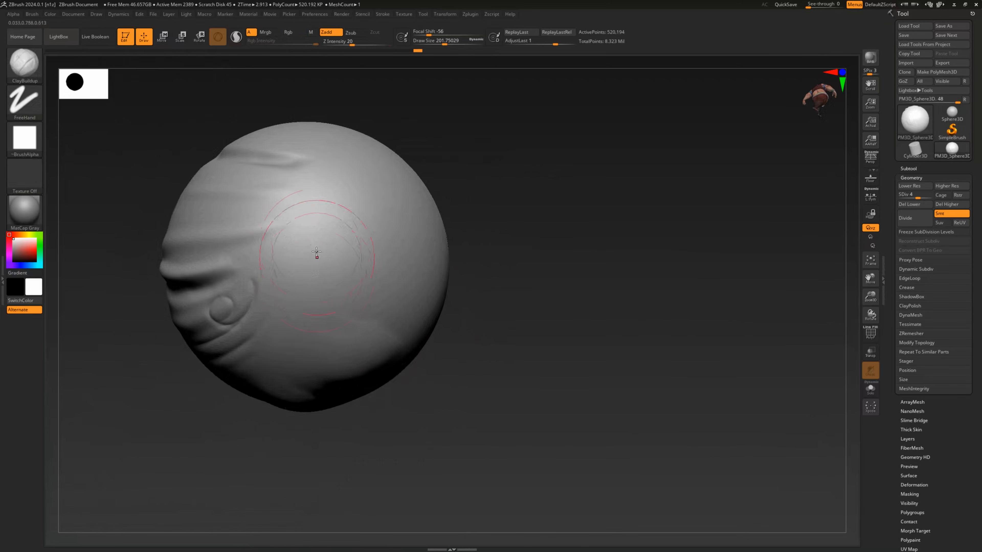
mouse_move(314, 223)
left_mouse_down()
mouse_move(338, 212)
mouse_move(335, 263)
mouse_move(319, 267)
mouse_move(280, 318)
mouse_move(287, 259)
left_mouse_up()
key("space")
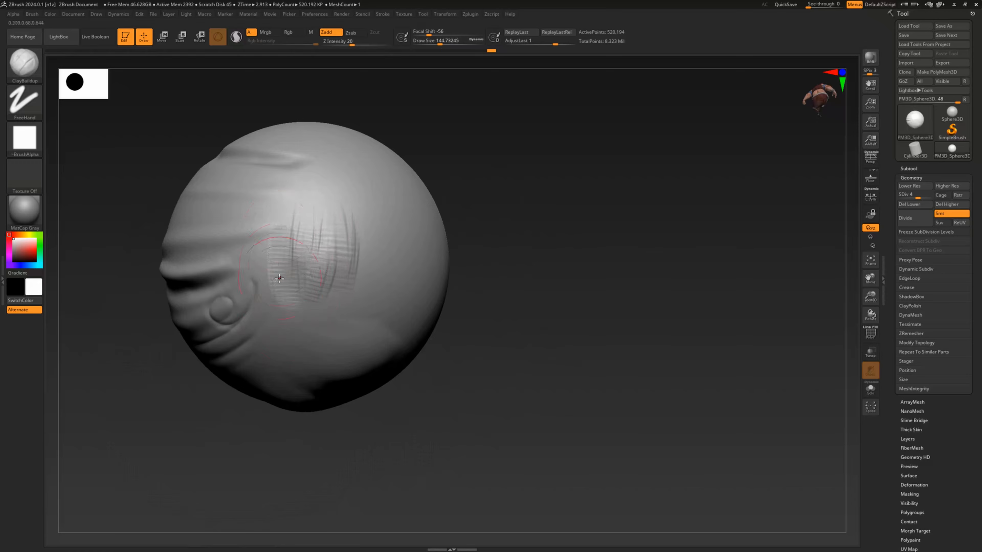
key("shift")
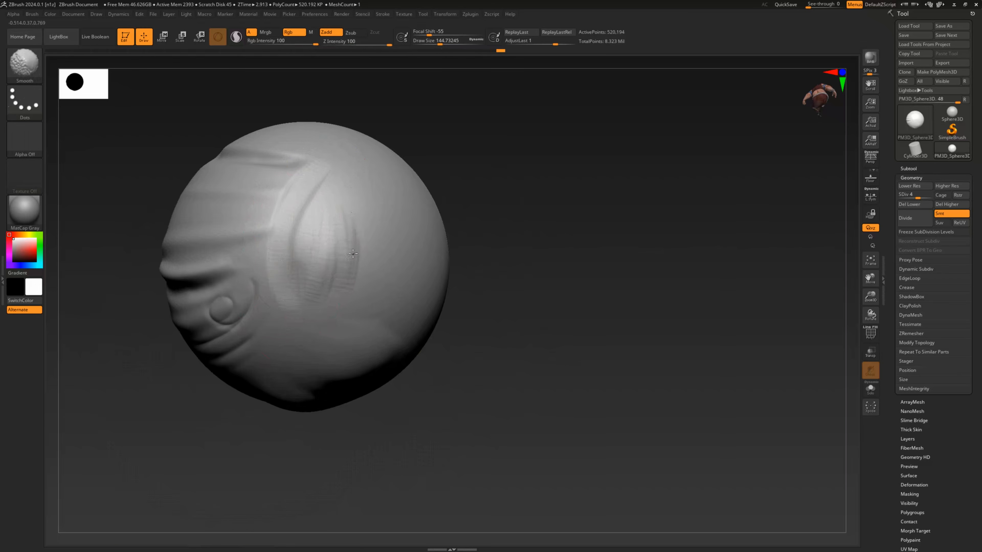
mouse_move(460, 282)
left_mouse_down()
mouse_move(532, 281)
mouse_move(502, 304)
mouse_move(489, 298)
mouse_move(463, 263)
mouse_move(443, 176)
left_mouse_up()
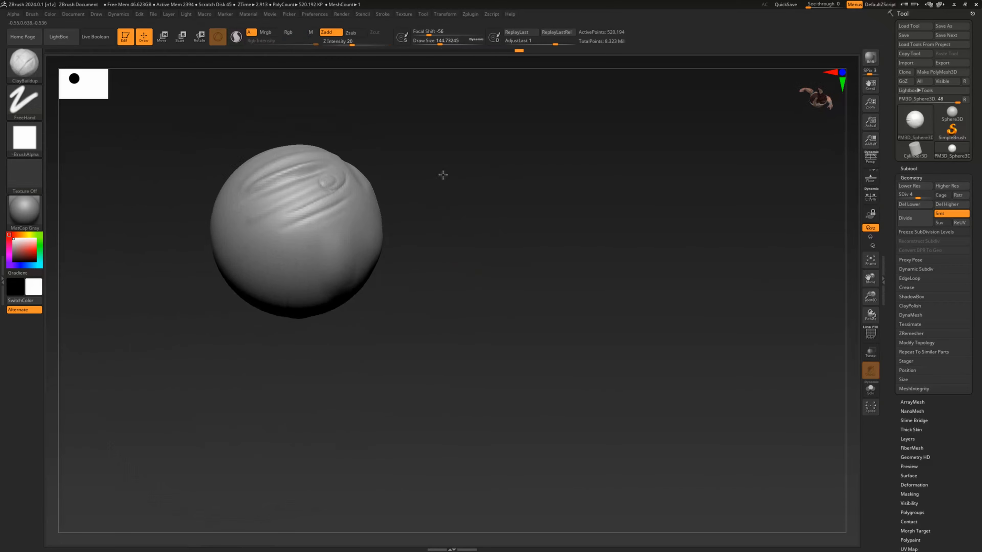
left_click_drag(451, 242, 433, 273, "alt")
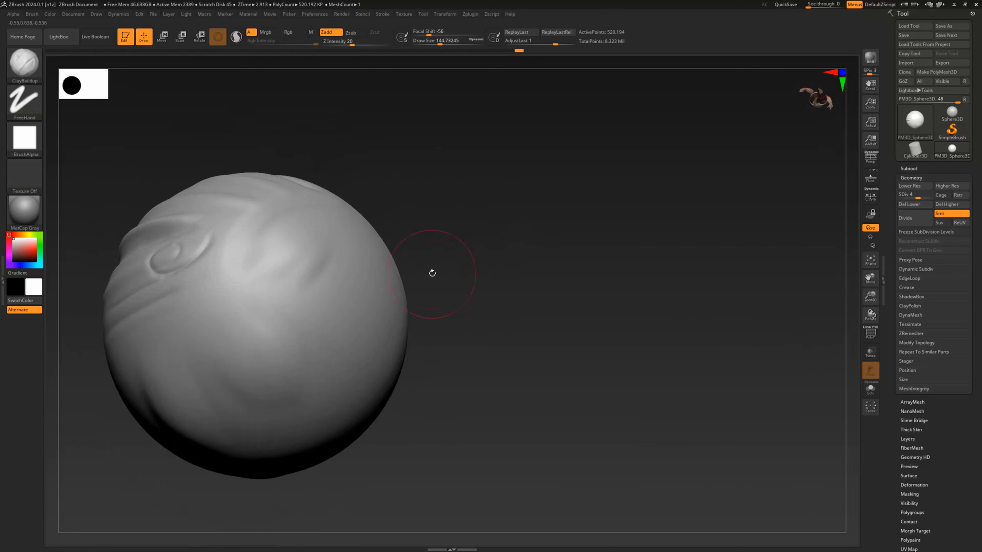
Step: Increase the ClayBuildup draw size to about 192 and layer curved clay strokes down the lower side of the sphere
left_click_drag(470, 217, 513, 235)
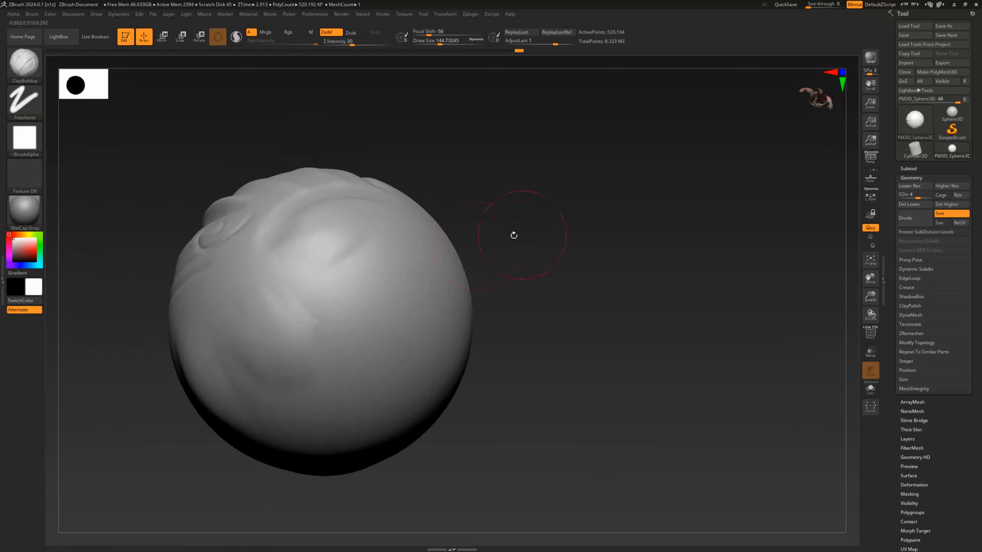
key("space")
left_click_drag(205, 314, 266, 422)
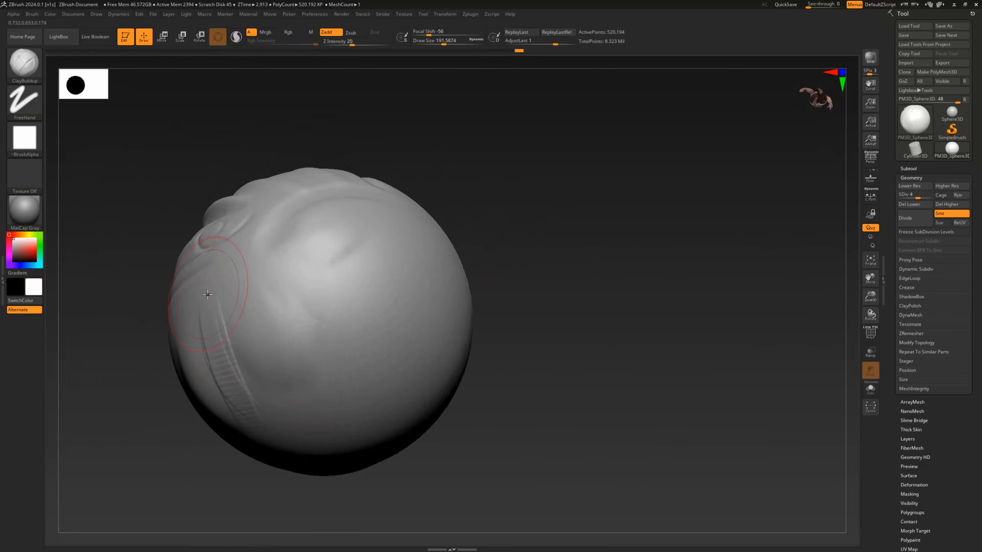
left_click_drag(208, 294, 293, 436)
left_click_drag(280, 410, 330, 427)
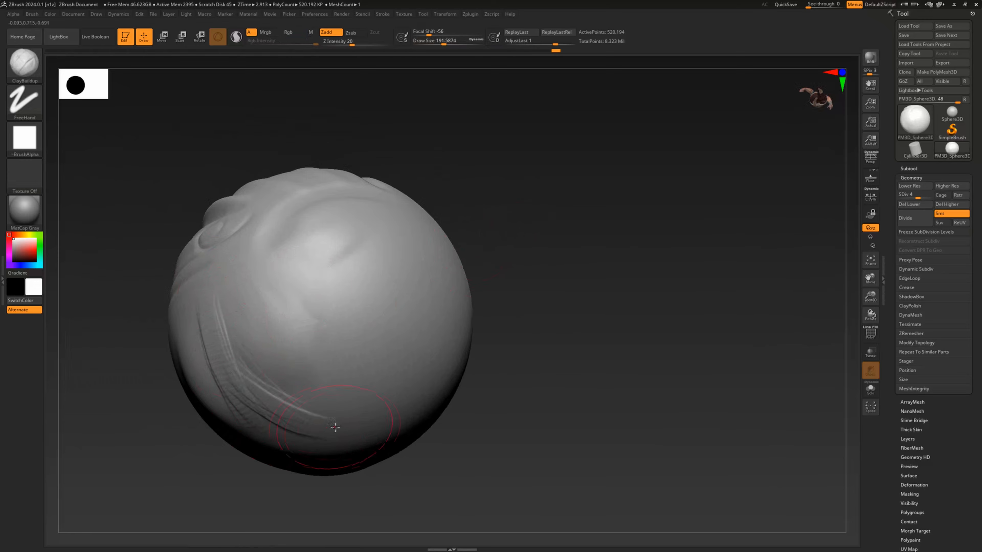
left_click_drag(215, 289, 329, 423)
left_click_drag(215, 276, 336, 425)
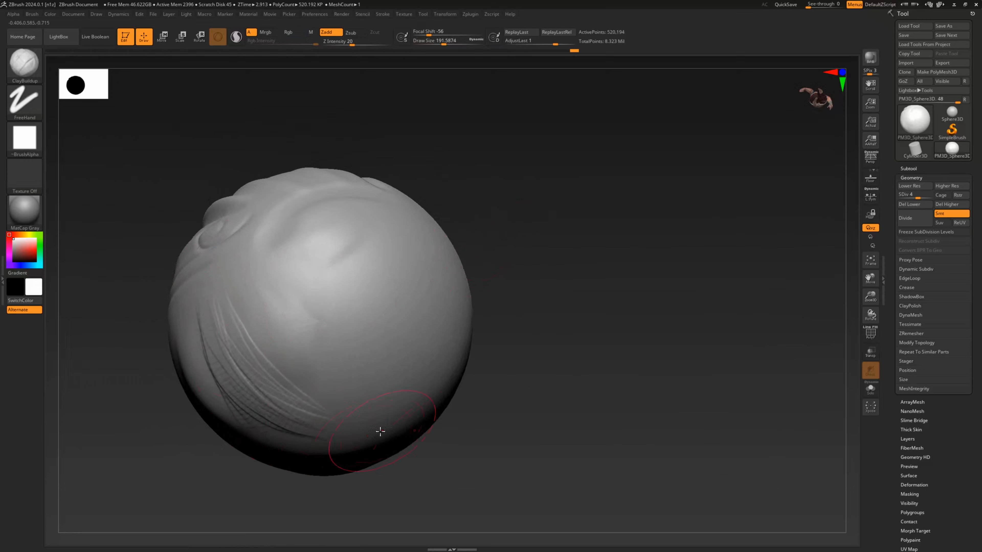
Step: Smooth the new clay strokes into the surrounding surface
left_click_drag(542, 436, 504, 438)
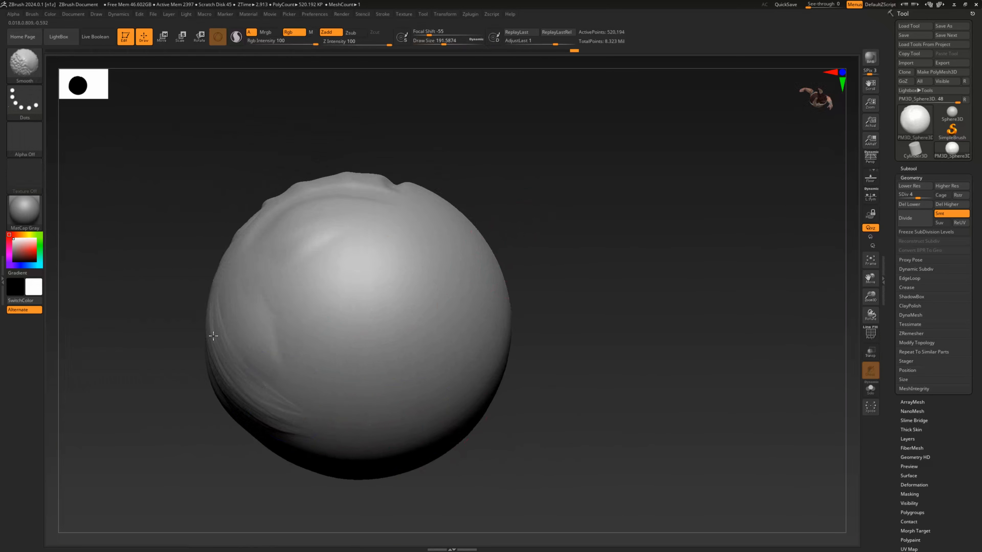
left_click_drag(249, 394, 241, 386, "shift")
mouse_move(135, 429)
left_mouse_down()
mouse_move(157, 368)
mouse_move(180, 361)
left_mouse_up()
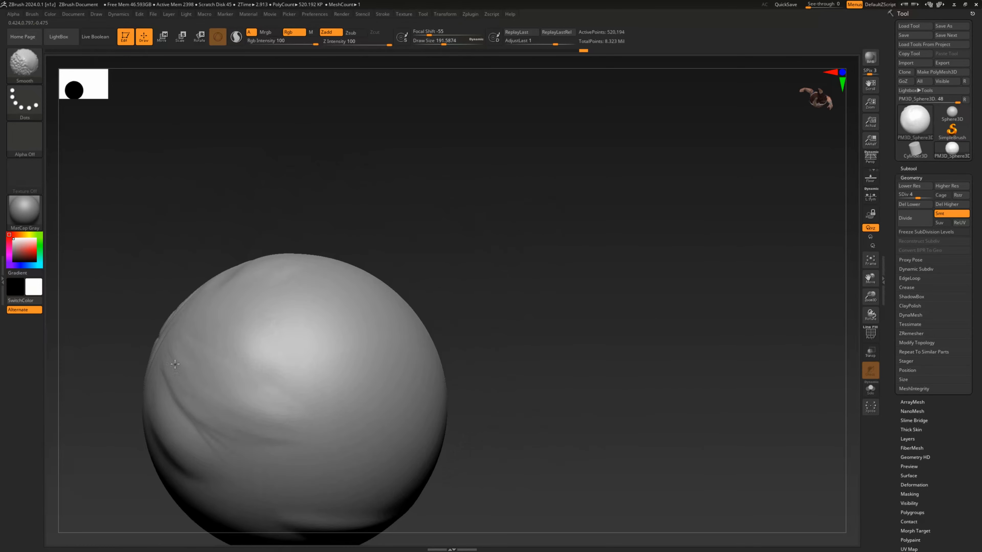
left_click_drag(484, 289, 432, 335)
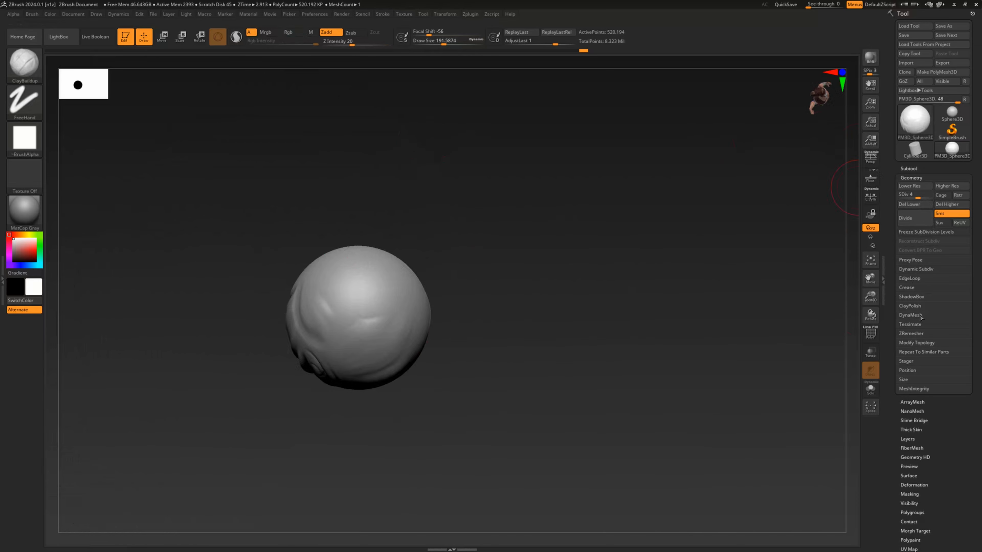
Step: Start DynaMesh on the sphere and agree to freeze its subdivision levels
left_click(910, 315)
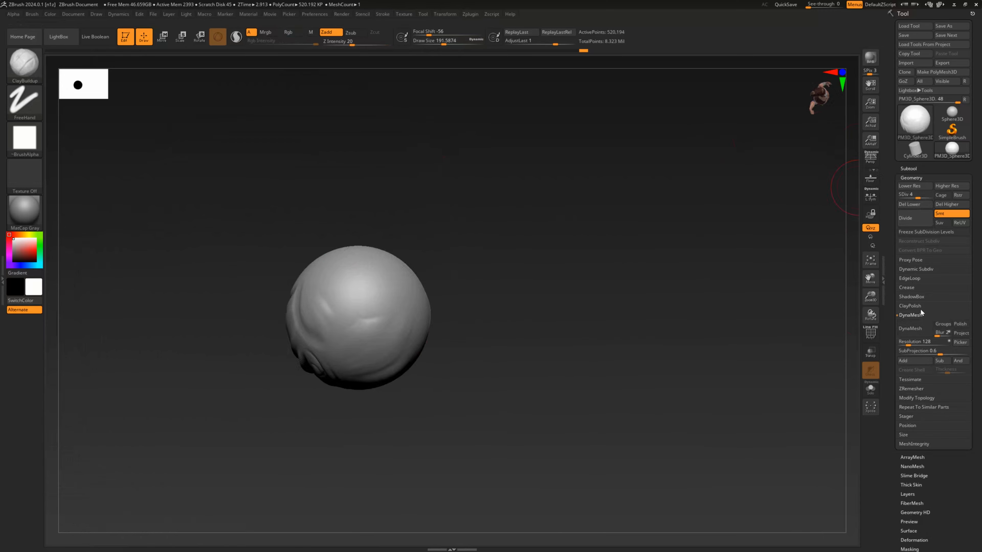
left_click(917, 328)
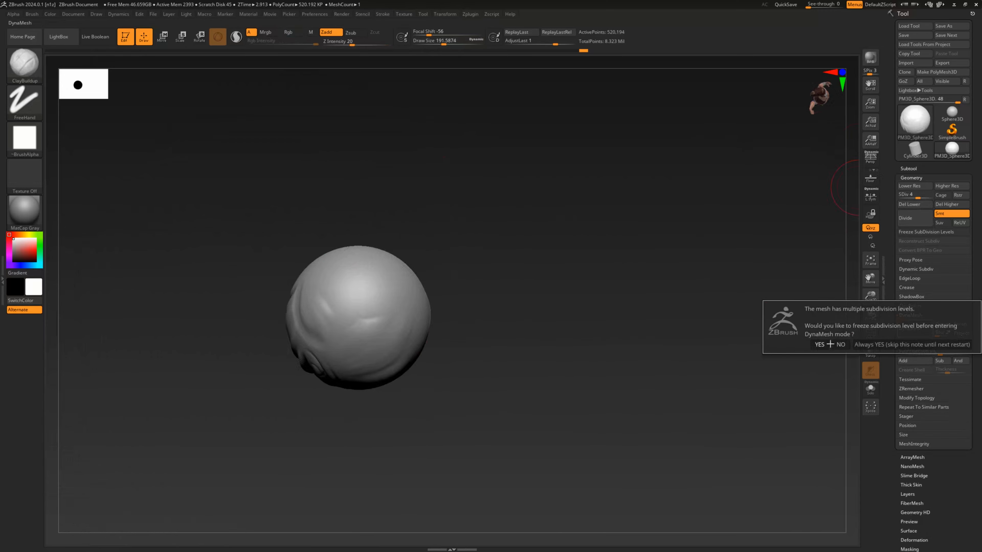
left_click(819, 345)
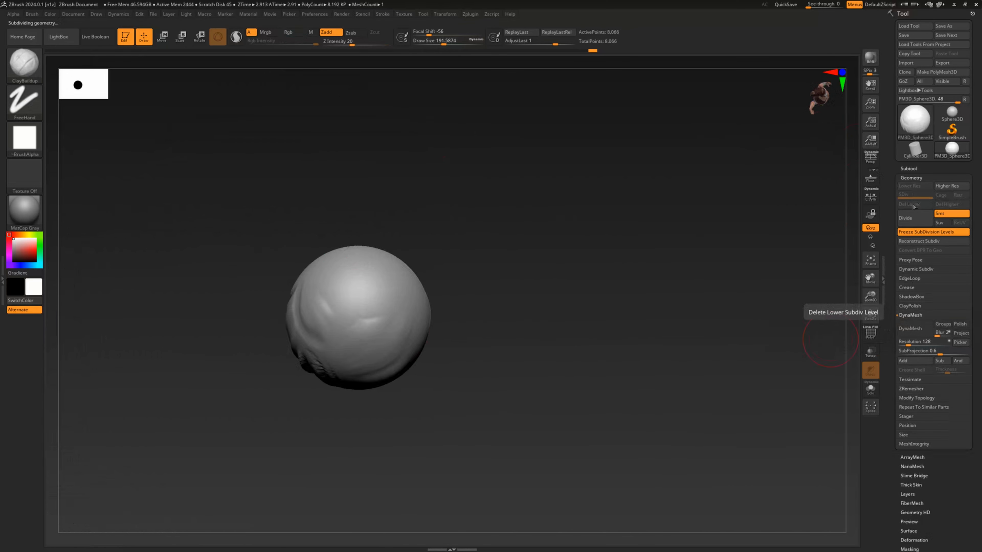
mouse_move(564, 354)
left_mouse_down()
mouse_move(513, 353)
mouse_move(543, 357)
mouse_move(530, 369)
left_mouse_up()
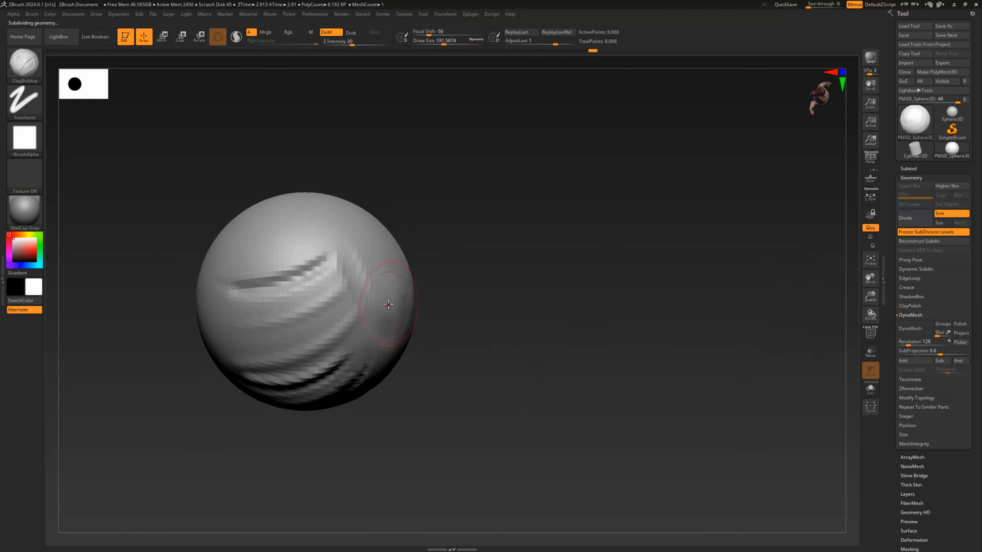
Step: Remesh the sphere with DynaMesh at a resolution of 680, displaying the wireframe while doing so
key("shift+f")
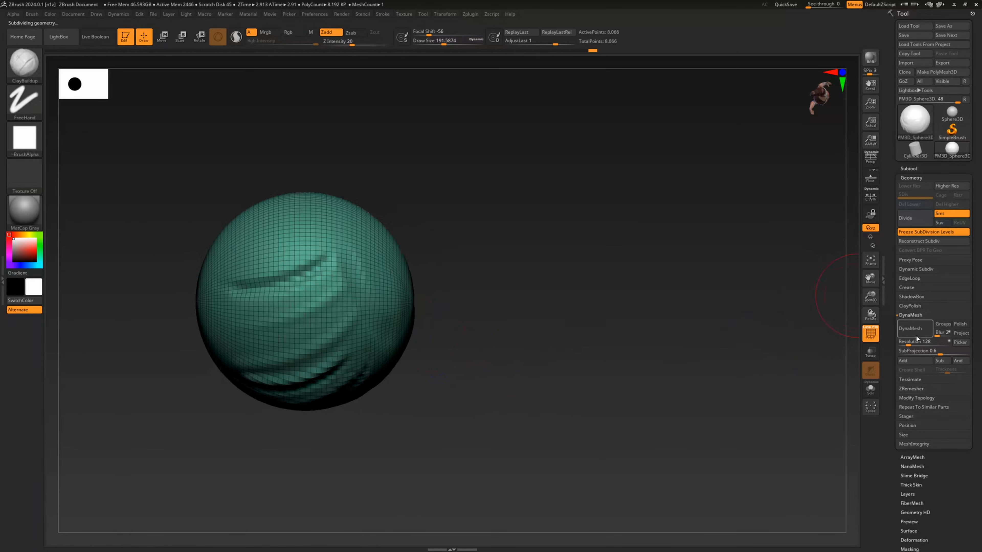
left_click_drag(926, 341, 921, 340)
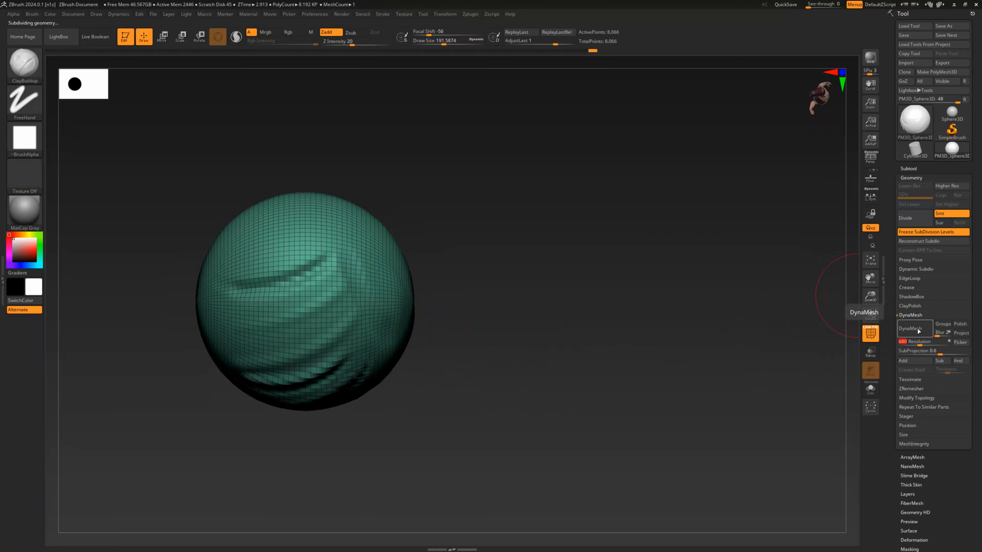
left_click(919, 336)
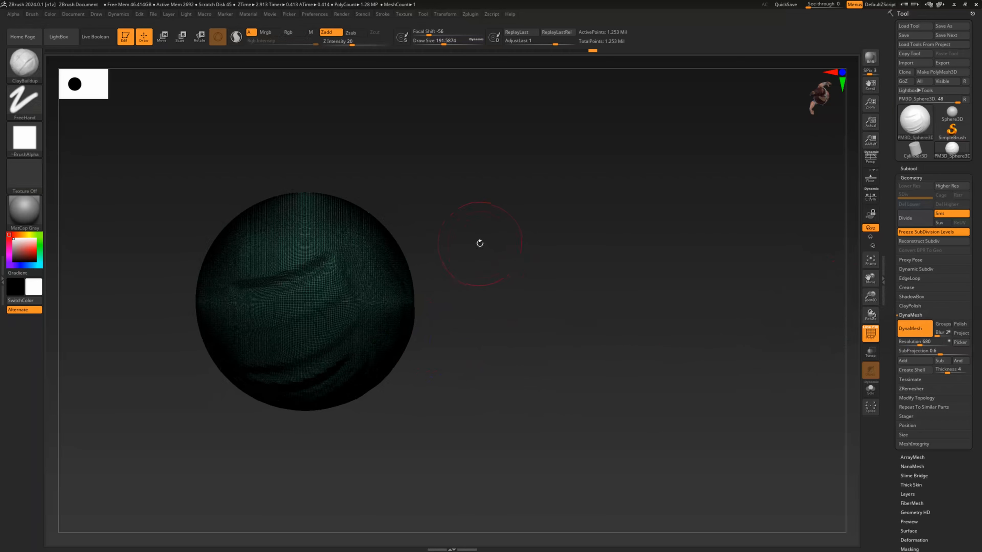
key("shift")
key("shift+f")
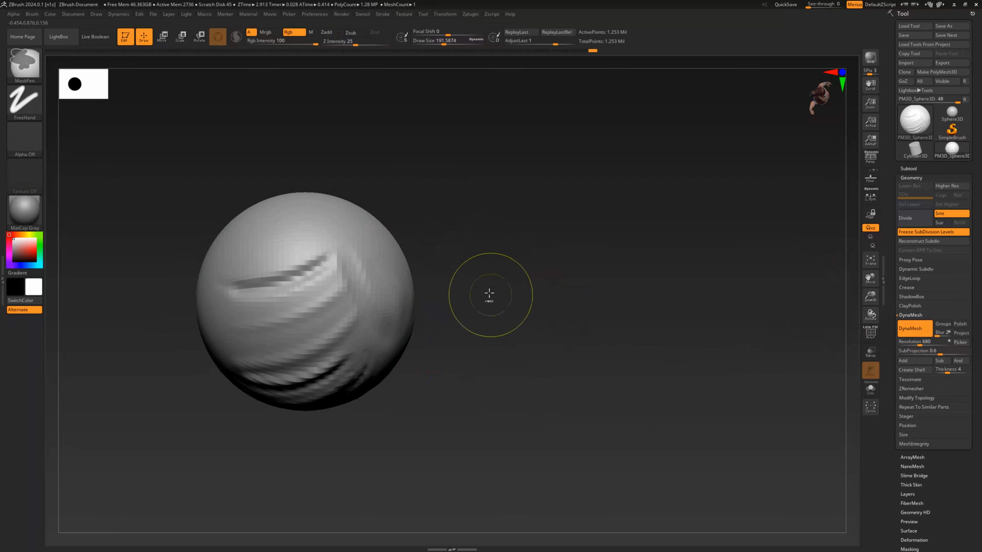
Step: Smooth the stepped ridges on the front of the sphere and refresh the DynaMesh
left_click_drag(309, 287, 295, 299, "shift")
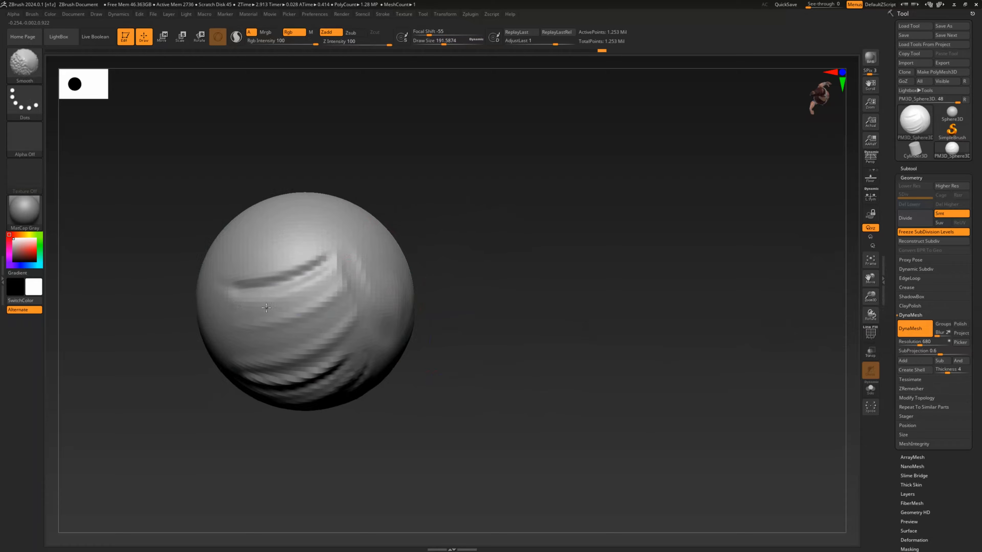
left_click_drag(320, 267, 368, 326, "shift")
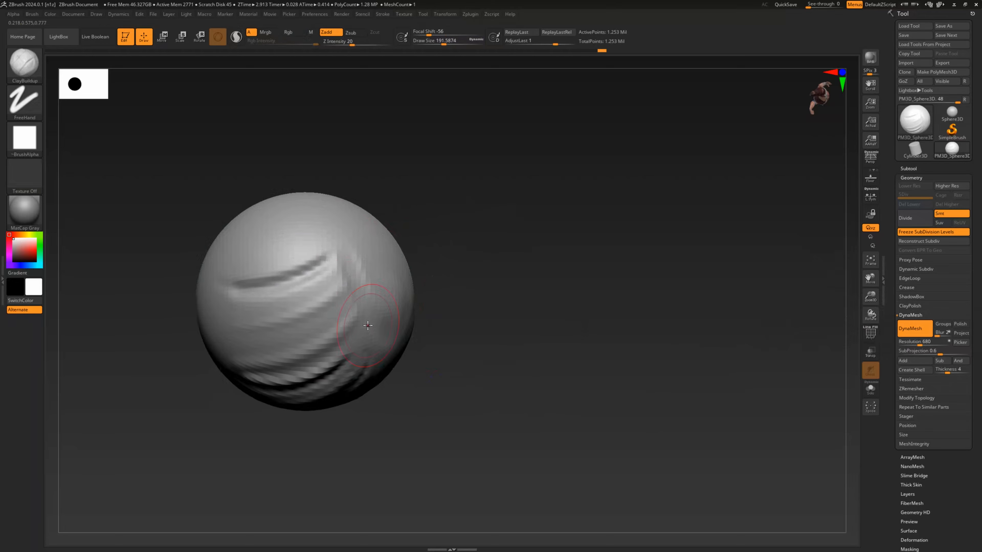
key("shift")
left_click_drag(475, 202, 515, 244, "ctrl")
Step: Try smoothing the blocky grooves around the other sides of the dense mesh
left_click_drag(473, 320, 340, 351)
mouse_move(293, 377)
left_mouse_down("shift")
mouse_move(285, 383)
mouse_move(293, 394)
left_mouse_up("shift")
key("ctrl+z")
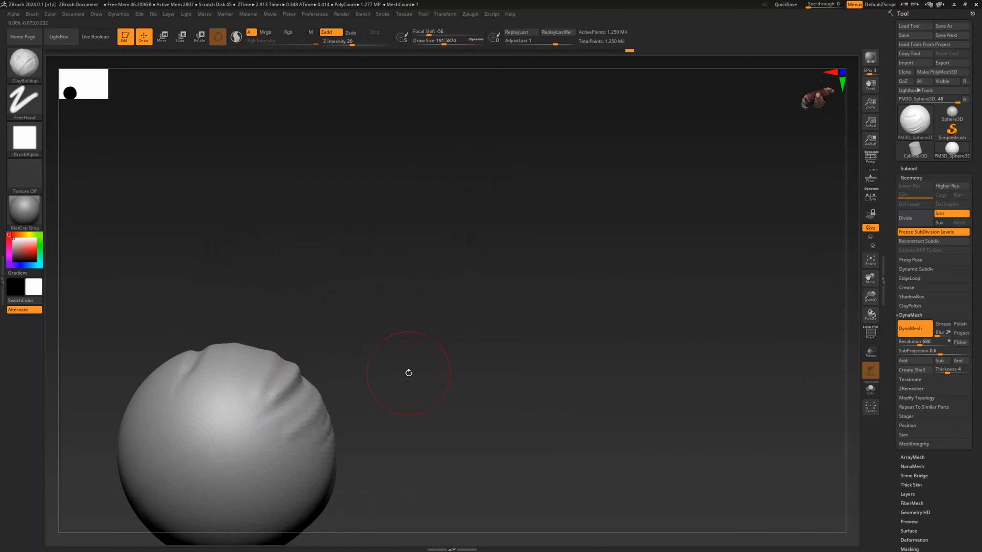
left_click_drag(408, 372, 444, 274, "alt")
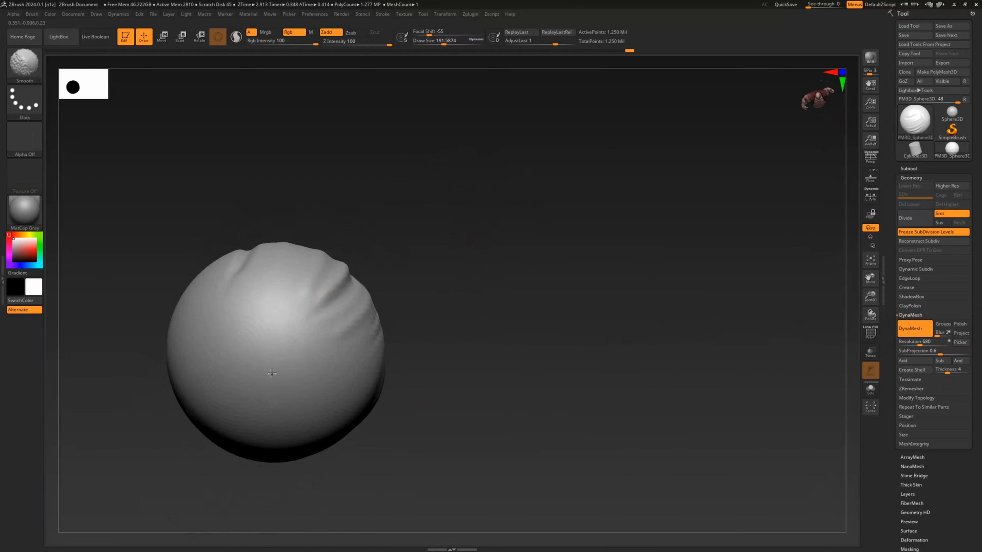
left_click_drag(476, 320, 406, 371)
left_click_drag(368, 298, 403, 336, "shift")
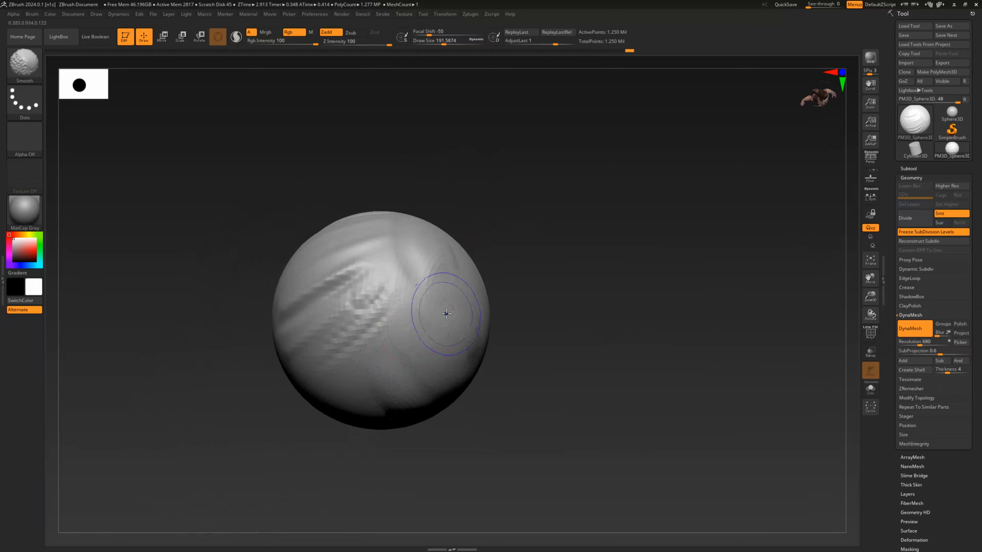
Step: Lower the DynaMesh resolution to 320 and remesh the sphere, displaying the wireframe while doing so
key("shift+f")
left_click_drag(919, 344, 913, 344)
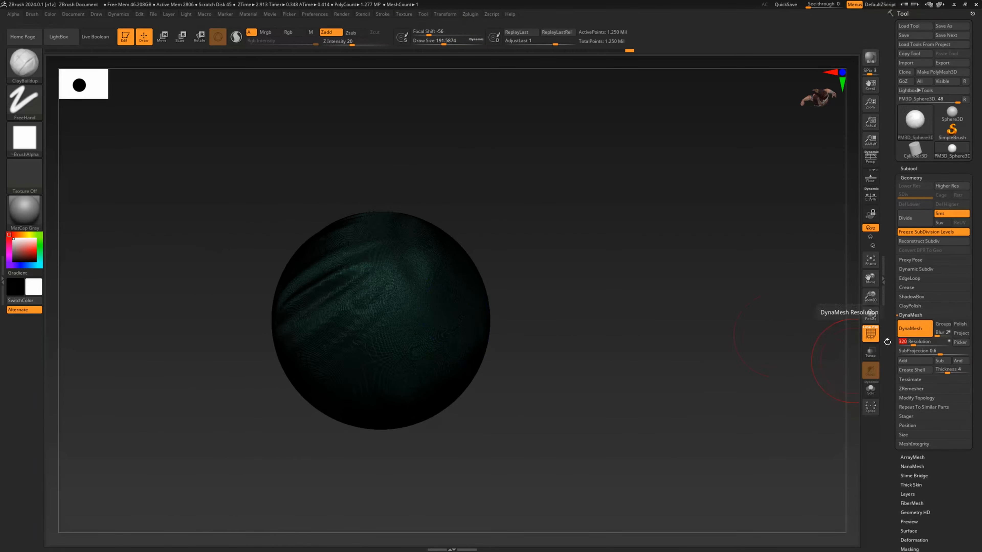
left_click_drag(634, 341, 727, 367, "alt")
left_click_drag(154, 252, 237, 365, "ctrl")
key("shift+f")
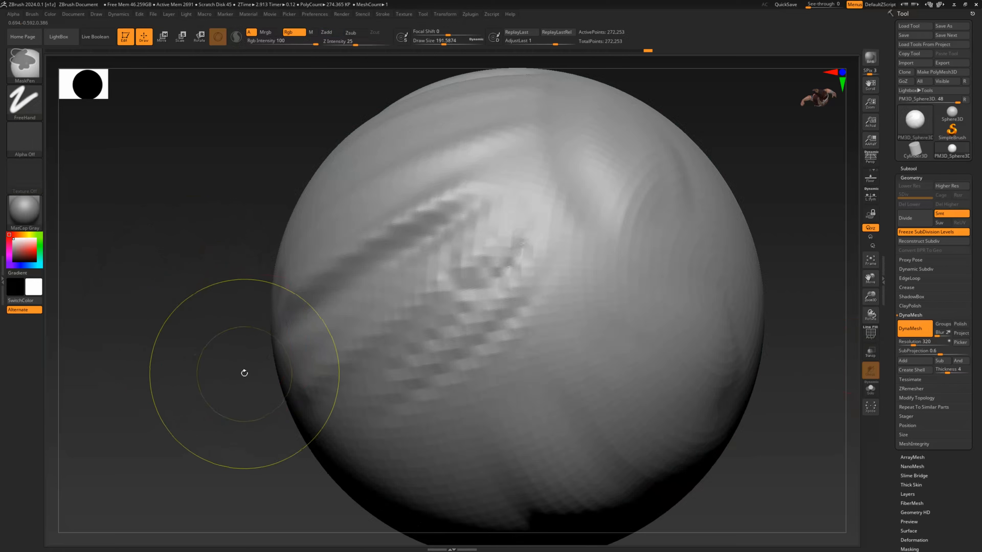
Step: Smooth the blocky detail around the spiral and along the broad crease on the neighbouring side
mouse_move(305, 334)
left_mouse_down("shift")
mouse_move(435, 299)
mouse_move(372, 370)
left_mouse_up("shift")
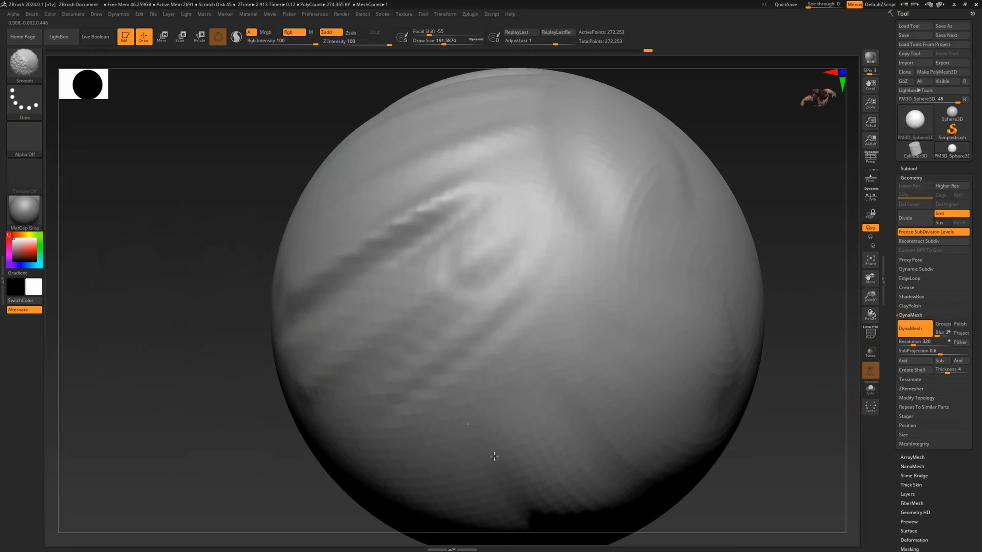
left_click_drag(308, 277, 283, 220, "shift")
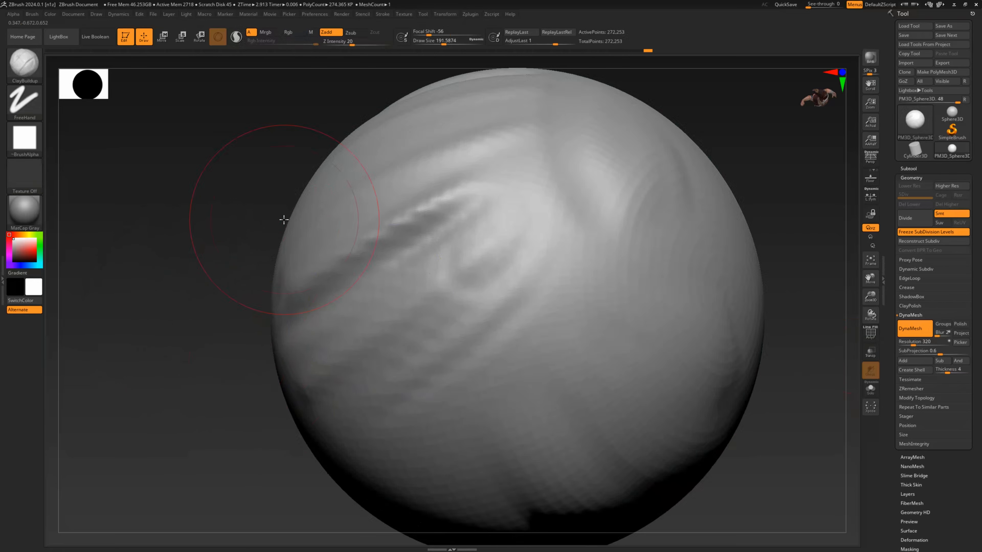
mouse_move(206, 368)
left_mouse_down("alt")
mouse_move(213, 354)
mouse_move(267, 333)
mouse_move(339, 265)
mouse_move(396, 242)
left_mouse_up("alt")
mouse_move(454, 171)
left_mouse_down()
mouse_move(467, 292)
mouse_move(515, 363)
mouse_move(467, 345)
left_mouse_up()
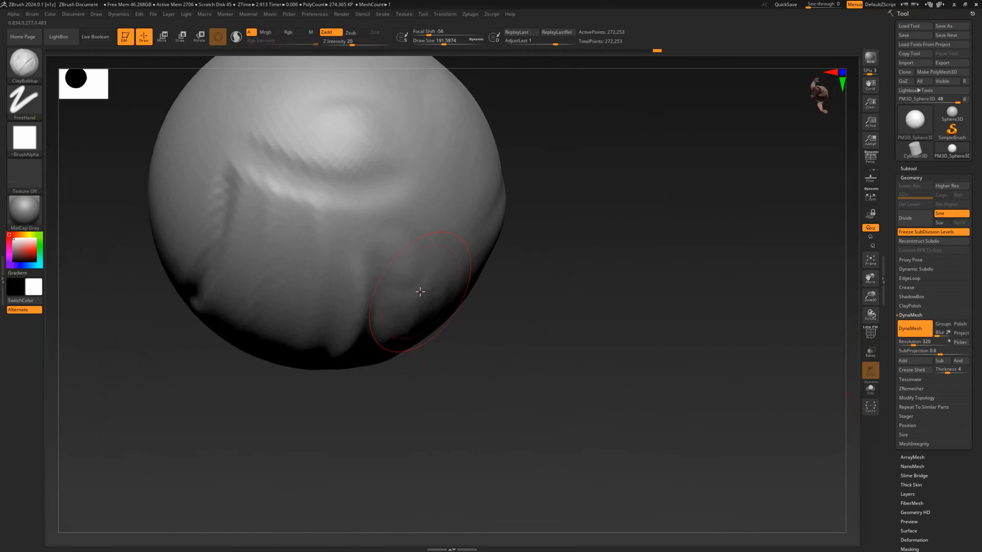
left_click_drag(395, 421, 433, 492)
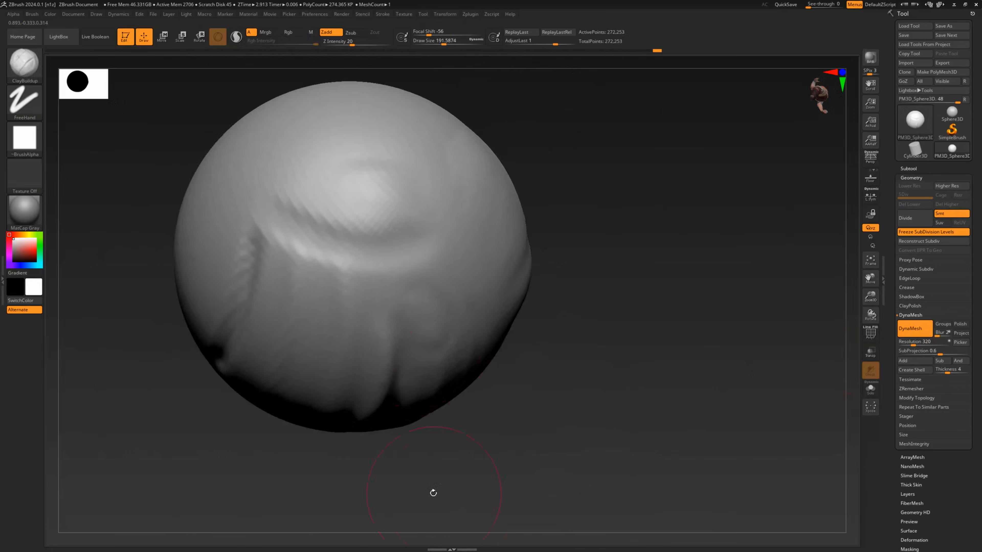
key("shift")
left_click_drag(274, 221, 268, 223, "shift")
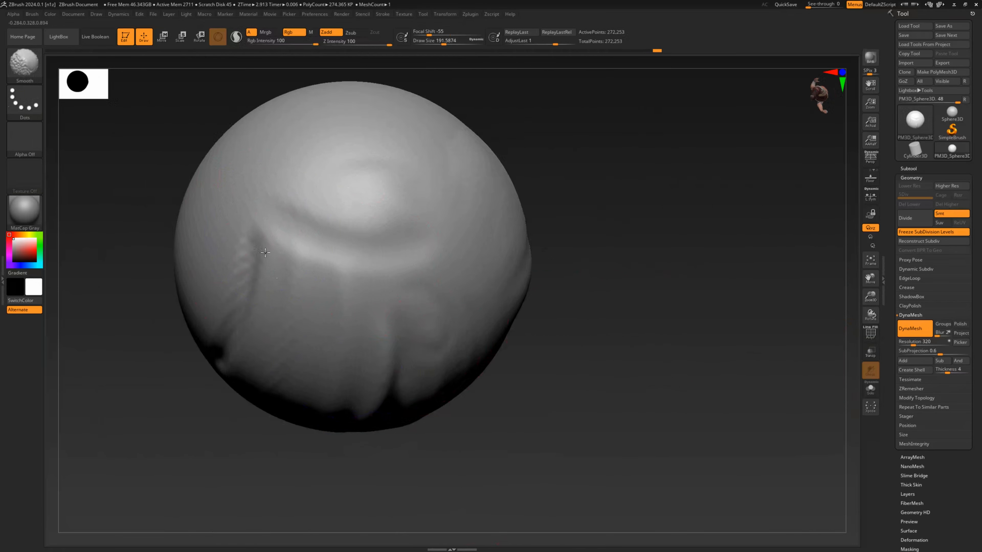
left_click_drag(239, 315, 234, 329, "shift")
Step: Smooth the long curved grooves and the ridges beside them
left_click_drag(204, 456, 271, 425)
left_click_drag(215, 340, 197, 308, "shift")
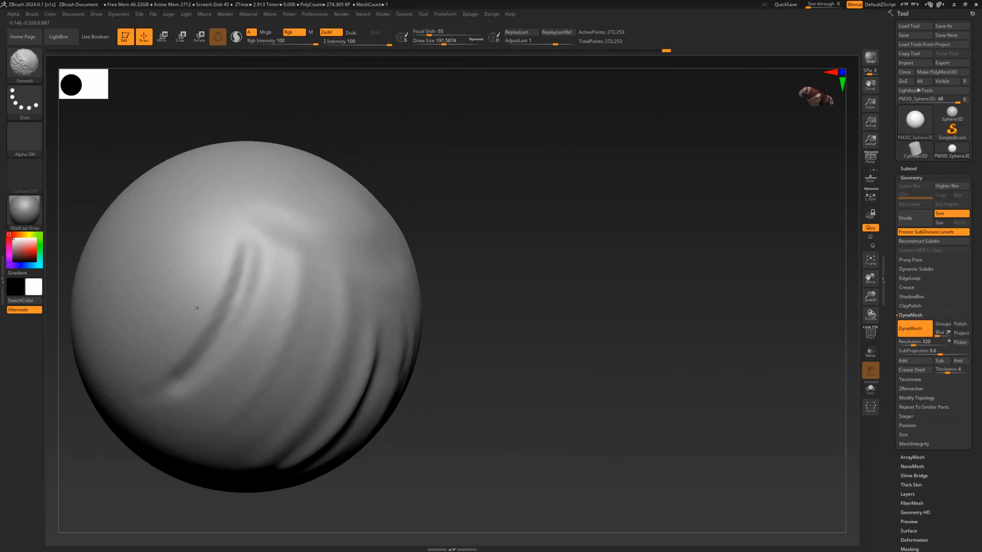
left_click_drag(300, 353, 306, 358, "shift")
mouse_move(536, 410)
left_mouse_down("alt")
mouse_move(535, 370)
mouse_move(512, 360)
left_mouse_up("alt")
mouse_move(512, 360)
left_mouse_down()
mouse_move(517, 313)
mouse_move(548, 297)
left_mouse_up()
mouse_move(232, 323)
left_mouse_down("shift")
mouse_move(223, 319)
mouse_move(318, 329)
left_mouse_up("shift")
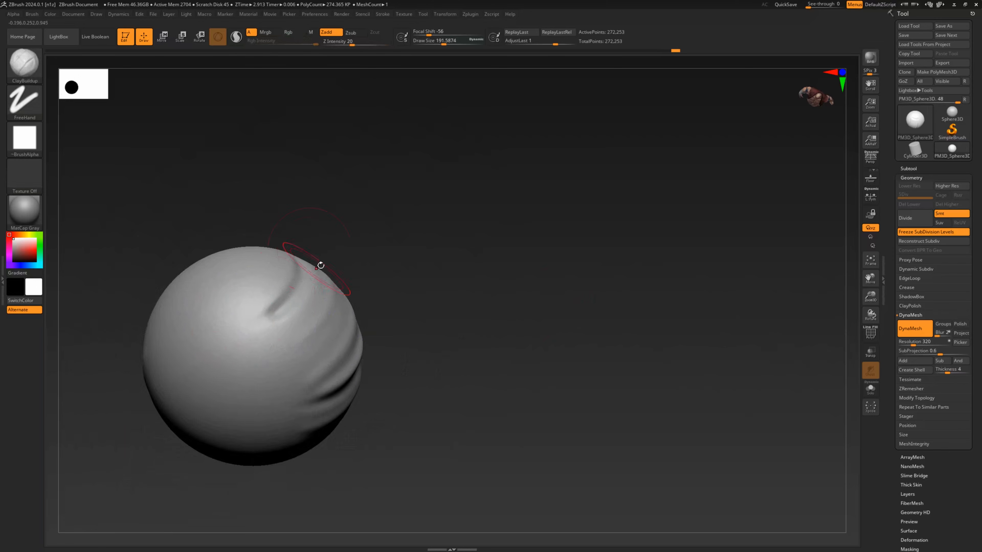
Step: Switch to the DamStandard brush and carve a shallow curved groove across the bare surface
key("b")
key("d")
key("s")
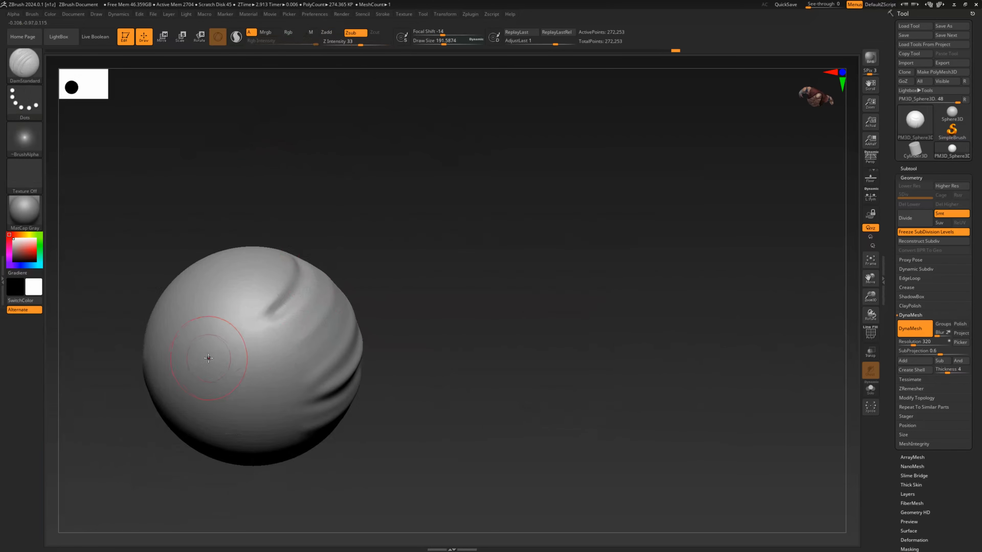
left_click_drag(204, 358, 307, 360)
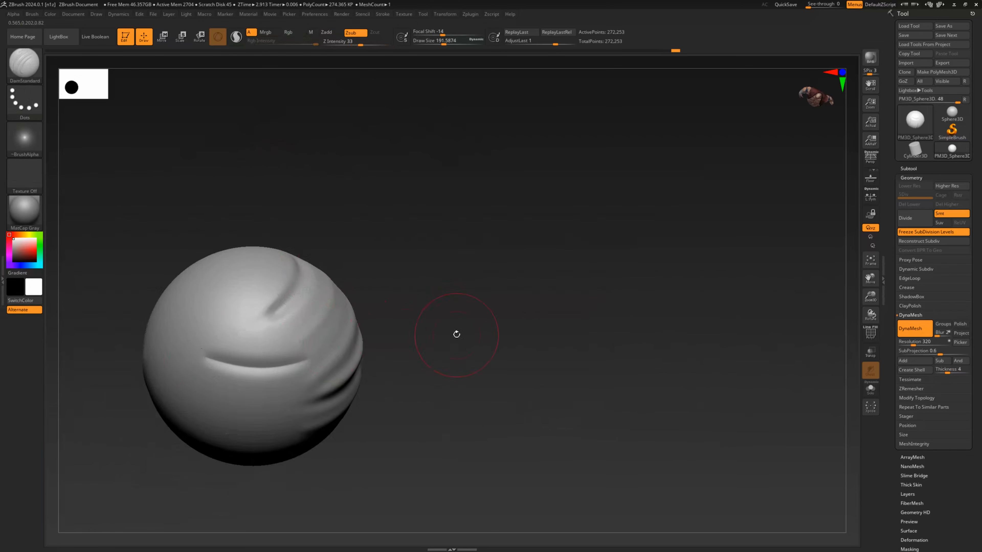
Step: Reduce the DamStandard draw size to about 104 and carve two thin curved grooves beside the ridges
left_click_drag(457, 335, 398, 220)
scroll(424, 247, "up", 3)
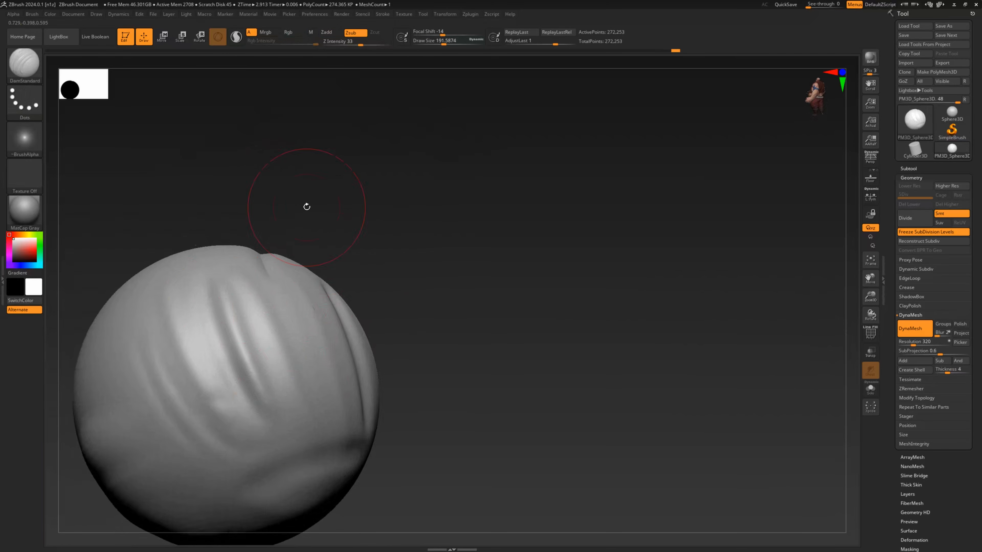
mouse_move(417, 129)
left_mouse_down()
mouse_move(401, 154)
mouse_move(436, 171)
mouse_move(410, 226)
mouse_move(250, 337)
left_mouse_up()
key("space")
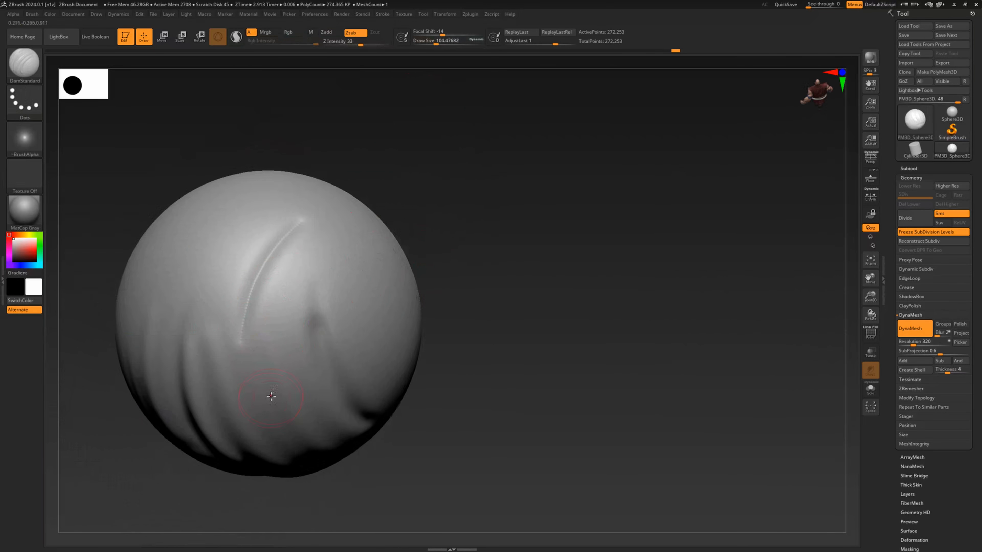
mouse_move(288, 413)
left_mouse_down()
mouse_move(273, 342)
mouse_move(281, 353)
mouse_move(303, 299)
left_mouse_up()
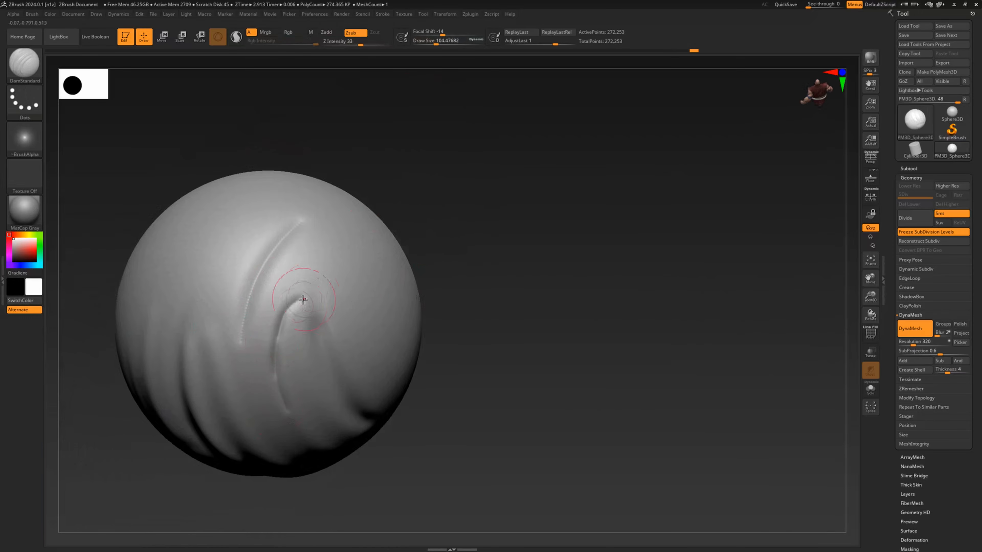
mouse_move(444, 259)
left_mouse_down()
mouse_move(464, 255)
mouse_move(449, 228)
mouse_move(278, 390)
mouse_move(727, 297)
left_mouse_up()
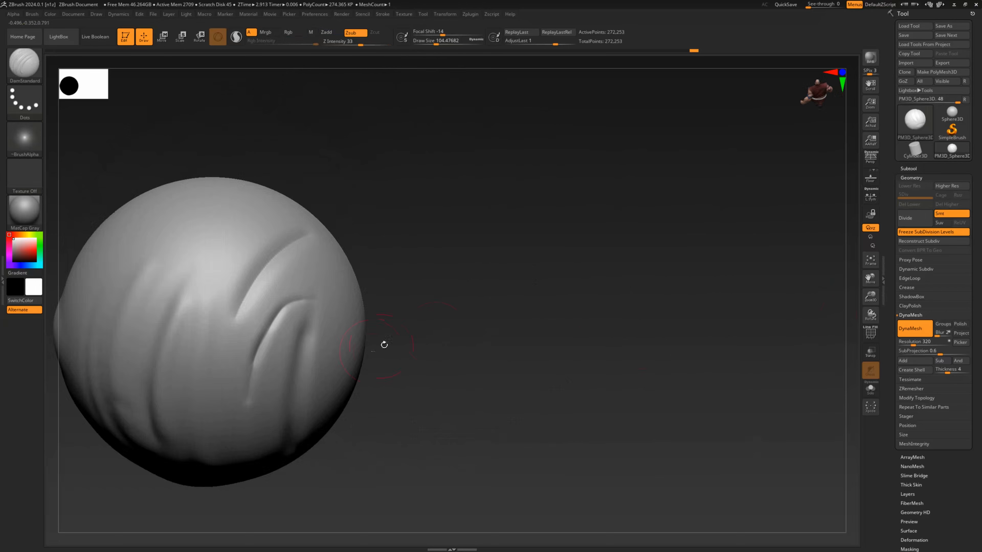
Step: Carve a spiral at the end of the curved groove and smooth the surface just below it
mouse_move(384, 345)
left_mouse_down()
mouse_move(478, 405)
mouse_move(251, 368)
mouse_move(272, 385)
mouse_move(261, 372)
mouse_move(274, 358)
mouse_move(271, 370)
mouse_move(284, 364)
left_mouse_up()
left_click_drag(497, 292, 467, 295)
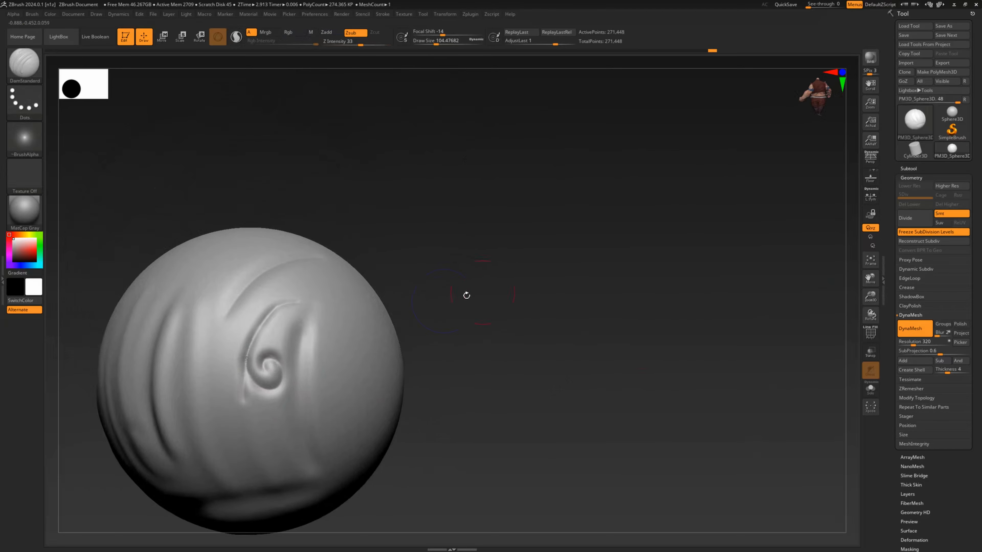
mouse_move(267, 325)
left_mouse_down("shift")
mouse_move(242, 376)
mouse_move(268, 323)
mouse_move(247, 402)
left_mouse_up("shift")
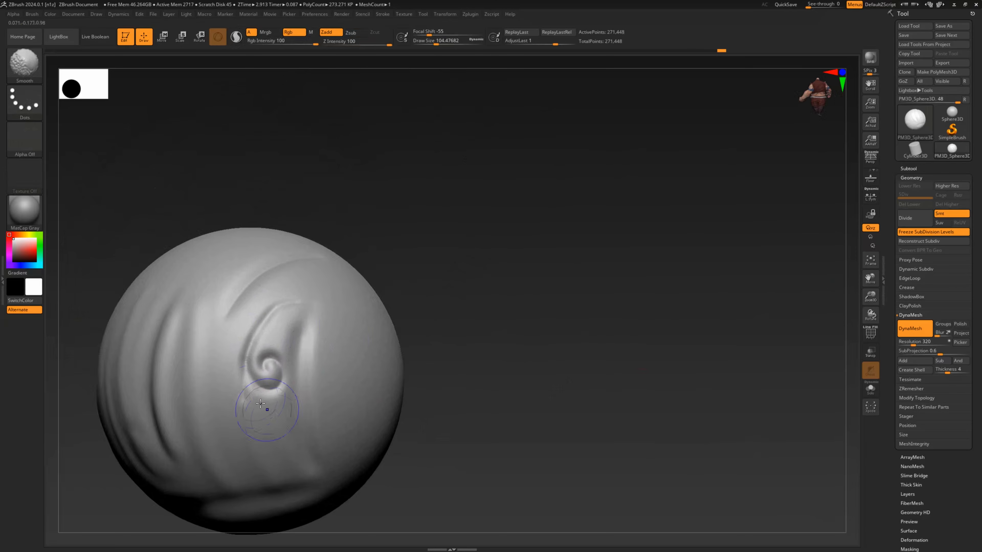
Step: Reduce the DamStandard draw size to about 62 and deepen the spiral's groove
mouse_move(444, 367)
left_mouse_down()
mouse_move(517, 331)
mouse_move(489, 331)
mouse_move(467, 272)
mouse_move(477, 254)
mouse_move(456, 263)
mouse_move(478, 283)
mouse_move(466, 329)
left_mouse_up()
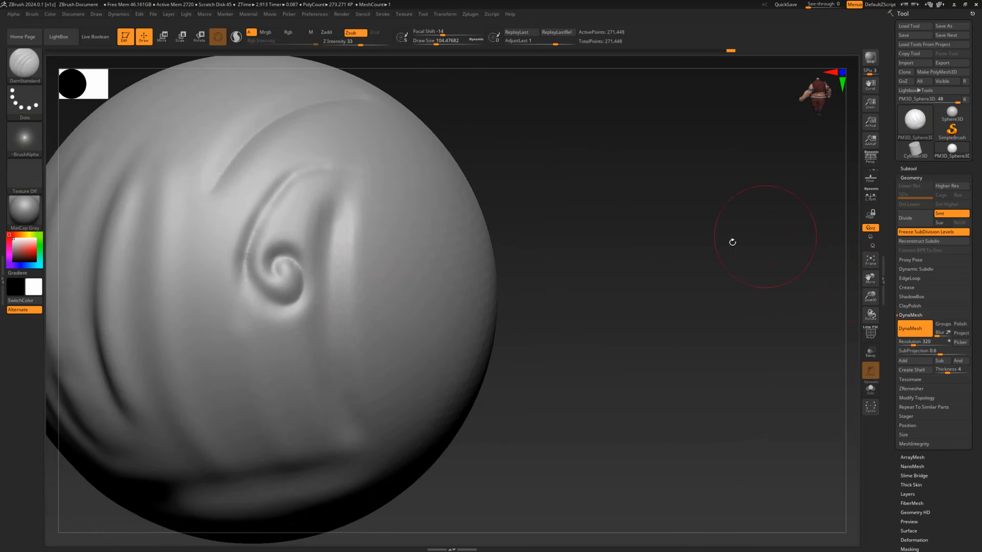
key("space")
left_click_drag(251, 275, 245, 274)
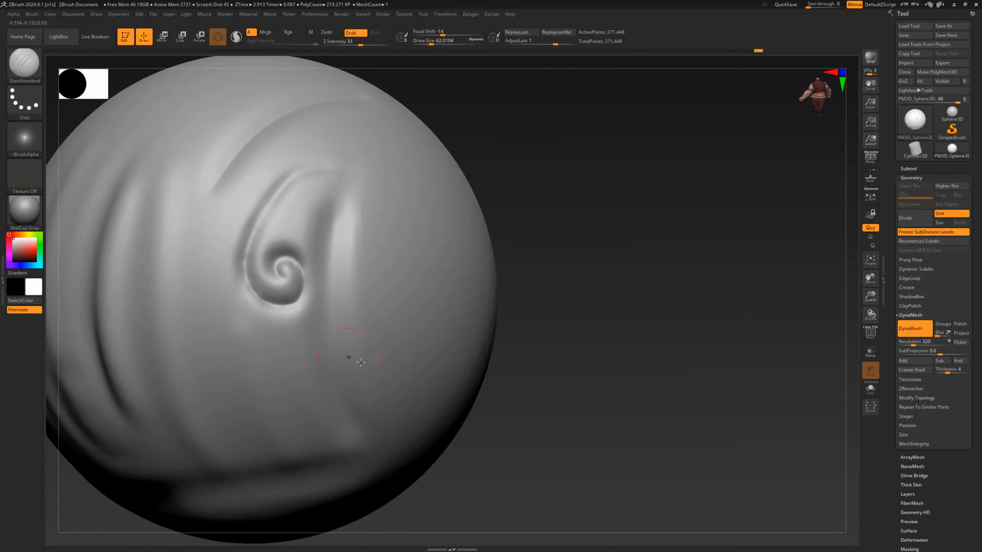
Step: Carve a smaller curl branching off the outer edge of the spiral, undoing an unwanted stroke
left_click_drag(633, 466, 576, 418, "alt")
mouse_move(561, 402)
left_mouse_down()
mouse_move(515, 336)
mouse_move(477, 236)
mouse_move(543, 340)
mouse_move(464, 340)
mouse_move(441, 418)
mouse_move(448, 371)
left_mouse_up()
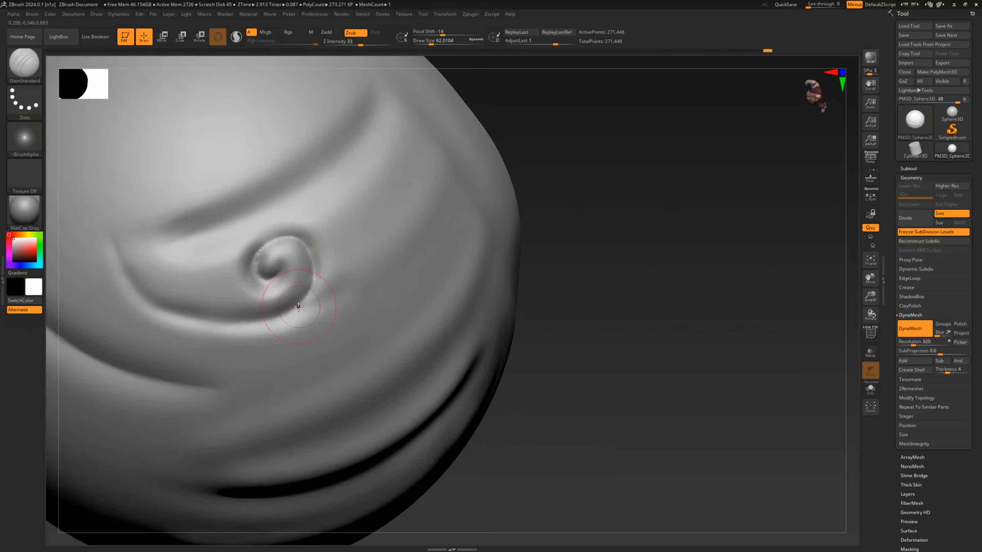
mouse_move(299, 306)
left_mouse_down()
mouse_move(325, 299)
mouse_move(362, 341)
mouse_move(314, 329)
mouse_move(364, 323)
mouse_move(357, 333)
left_mouse_up()
key("ctrl")
key("ctrl+z")
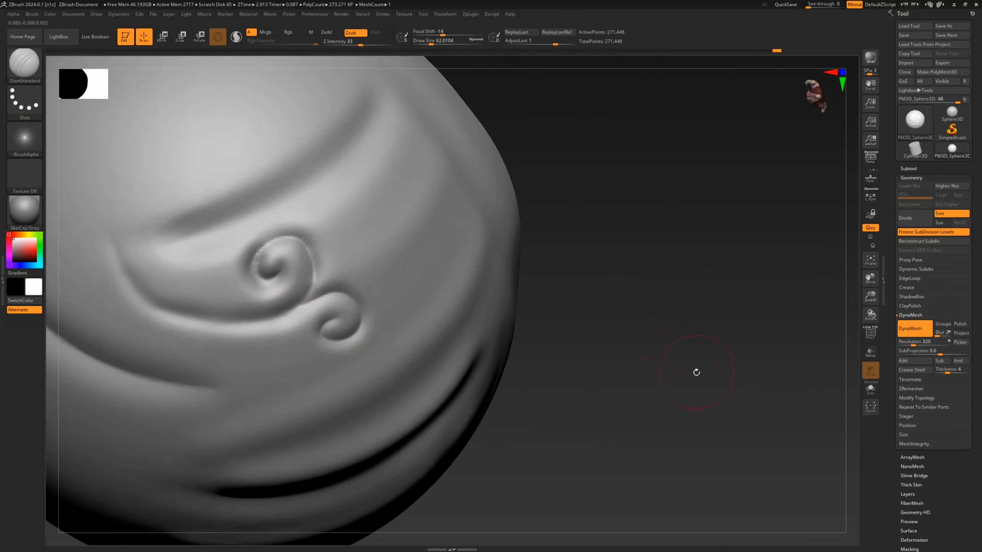
Step: Carve two more small curls along the stem of the spiral, one on each side
left_click_drag(696, 372, 541, 225, "alt")
mouse_move(542, 270)
left_mouse_down()
mouse_move(515, 287)
mouse_move(482, 415)
mouse_move(491, 426)
mouse_move(436, 430)
left_mouse_up()
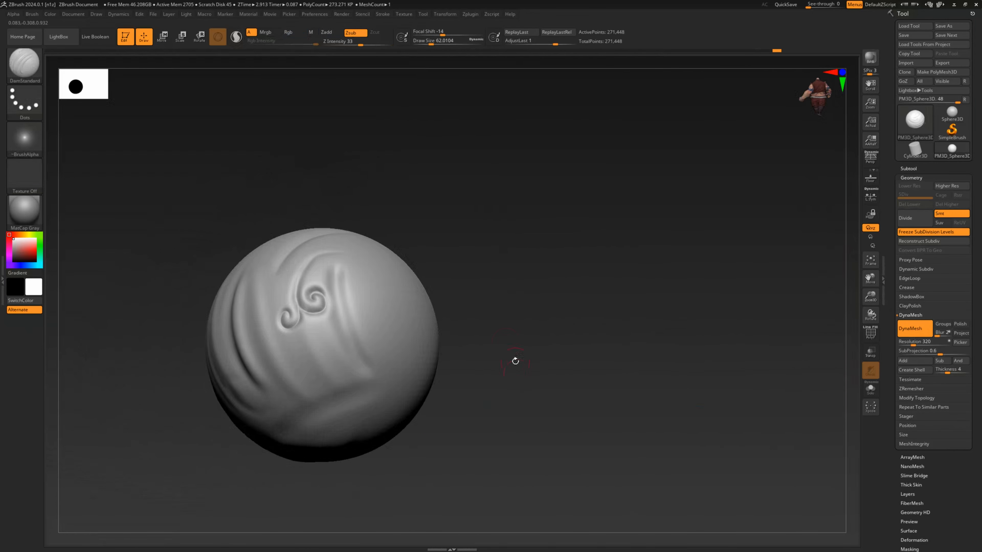
left_click_drag(515, 360, 519, 302)
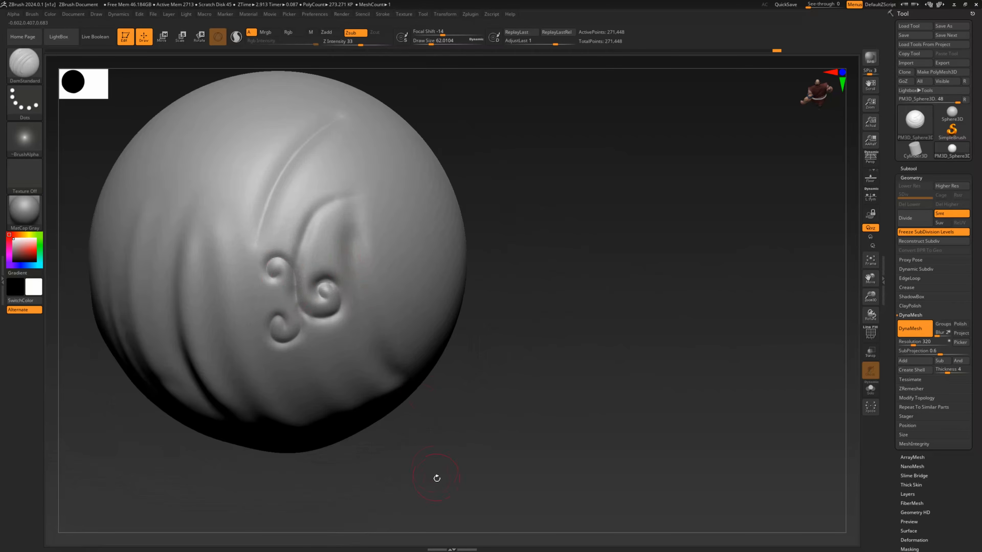
left_click_drag(437, 478, 434, 471, "alt")
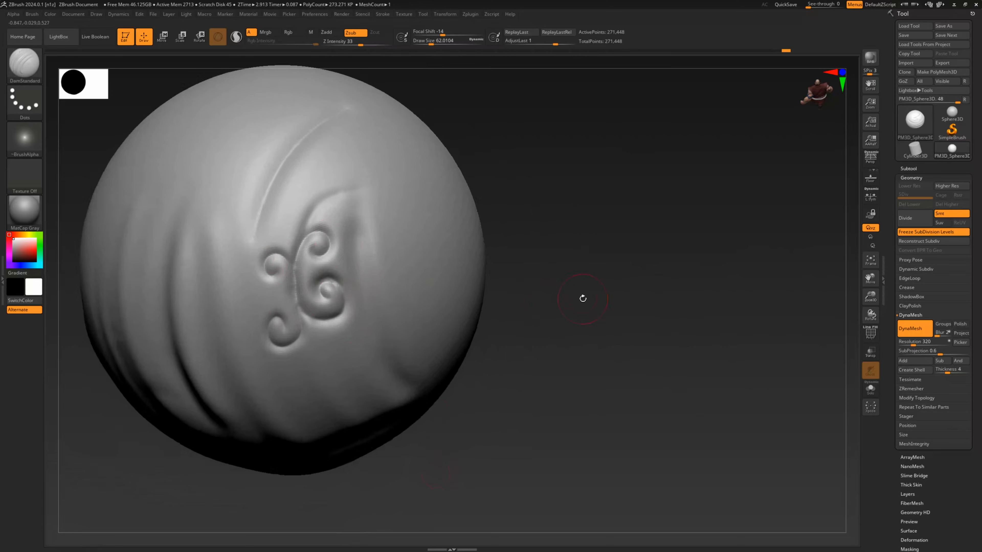
Step: Extend the ornament with a pair of curls at its free end and curved grooves around the existing spirals
left_click_drag(582, 298, 486, 199)
mouse_move(471, 130)
left_mouse_down()
mouse_move(493, 147)
mouse_move(469, 178)
mouse_move(478, 271)
mouse_move(468, 270)
mouse_move(467, 187)
mouse_move(465, 211)
mouse_move(441, 189)
mouse_move(430, 195)
mouse_move(432, 184)
mouse_move(476, 184)
mouse_move(461, 194)
mouse_move(470, 173)
mouse_move(509, 202)
mouse_move(504, 221)
mouse_move(543, 241)
mouse_move(516, 272)
mouse_move(488, 377)
mouse_move(417, 355)
mouse_move(432, 351)
mouse_move(437, 288)
mouse_move(452, 373)
mouse_move(377, 270)
left_mouse_up()
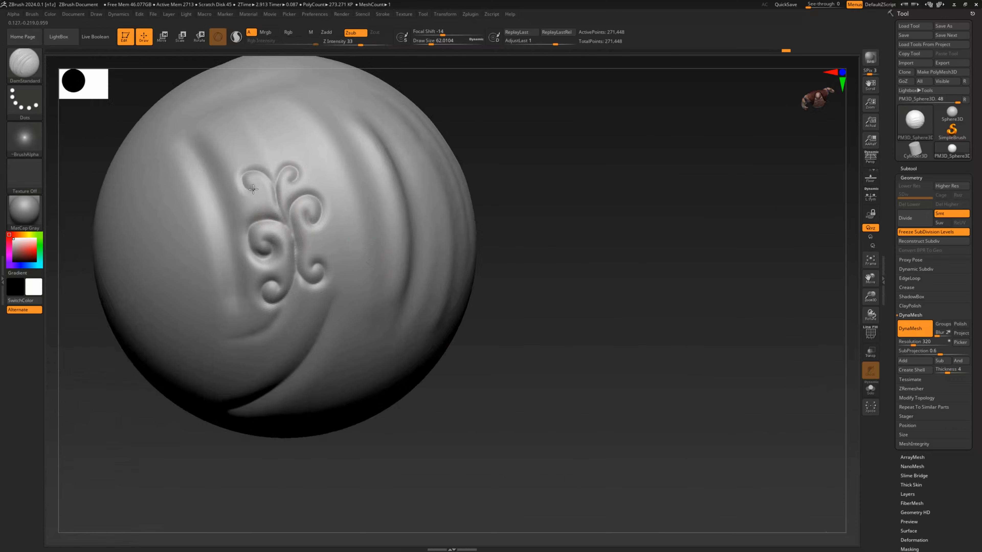
left_click_drag(253, 189, 260, 181)
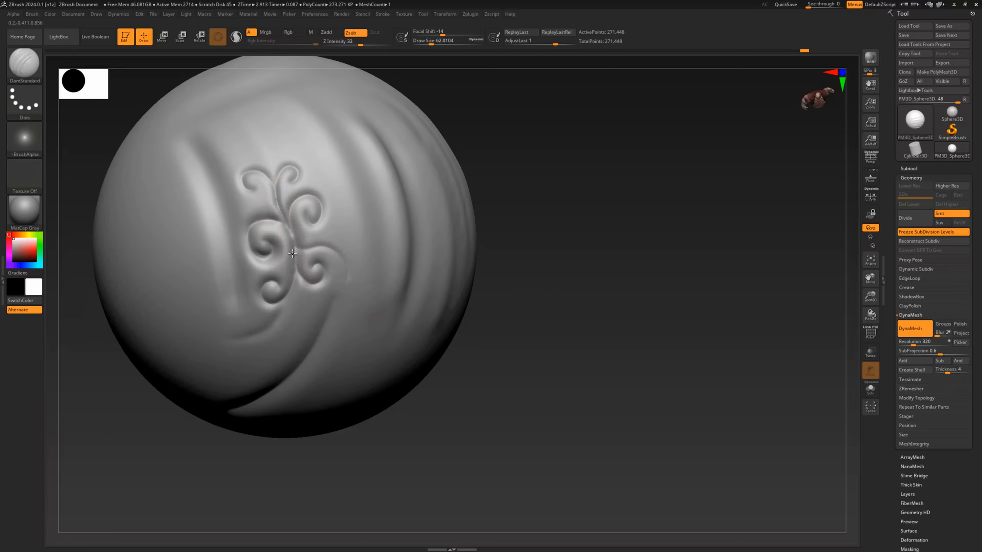
left_click_drag(252, 275, 236, 229)
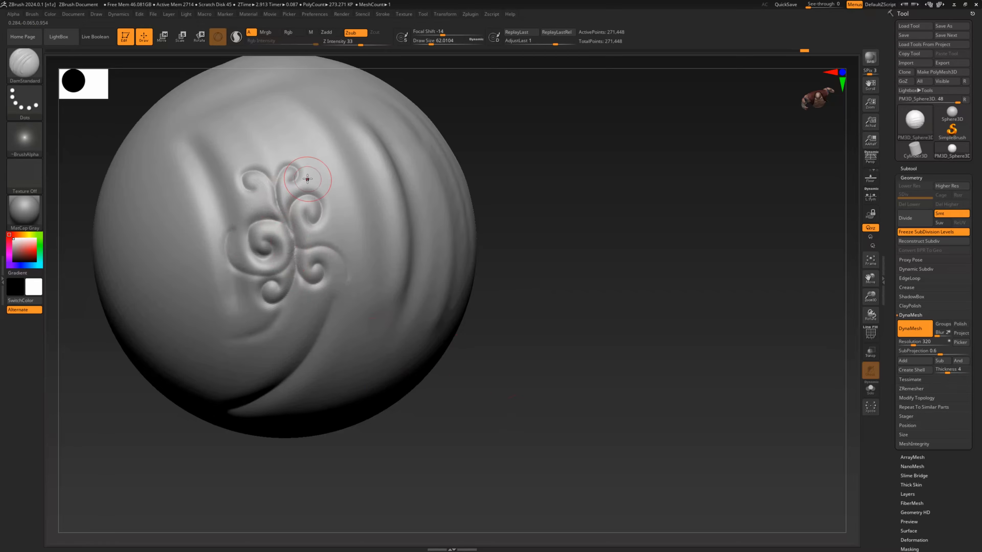